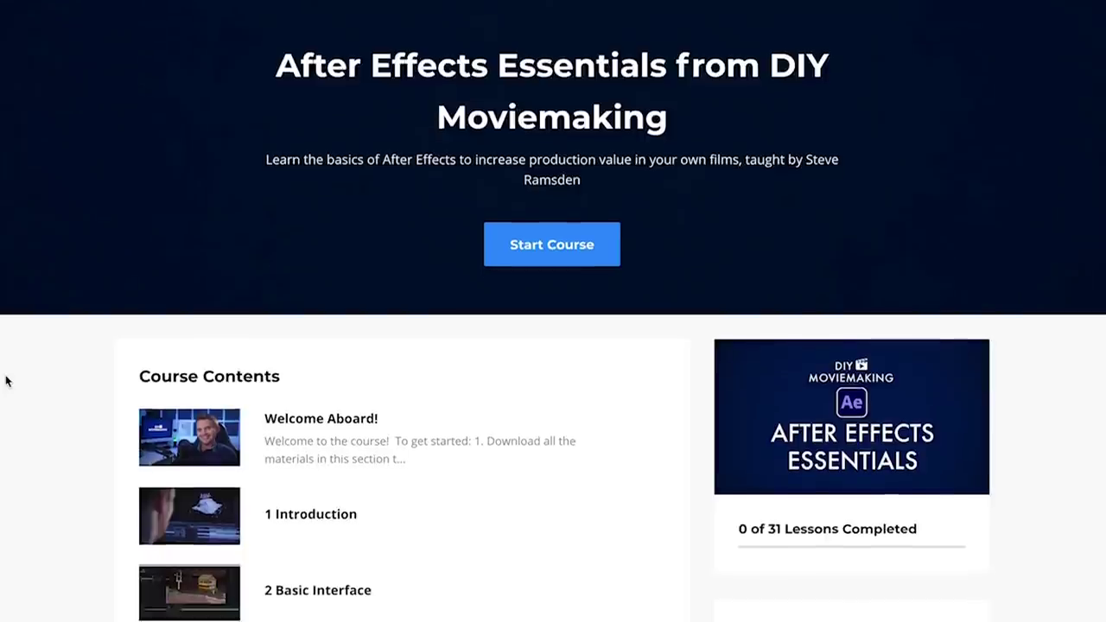
Scroll the course page down to lessons 2–8, then scrub through the cat-to-man footage
scroll(6, 381, down, 3)
scroll(7, 381, down, 5)
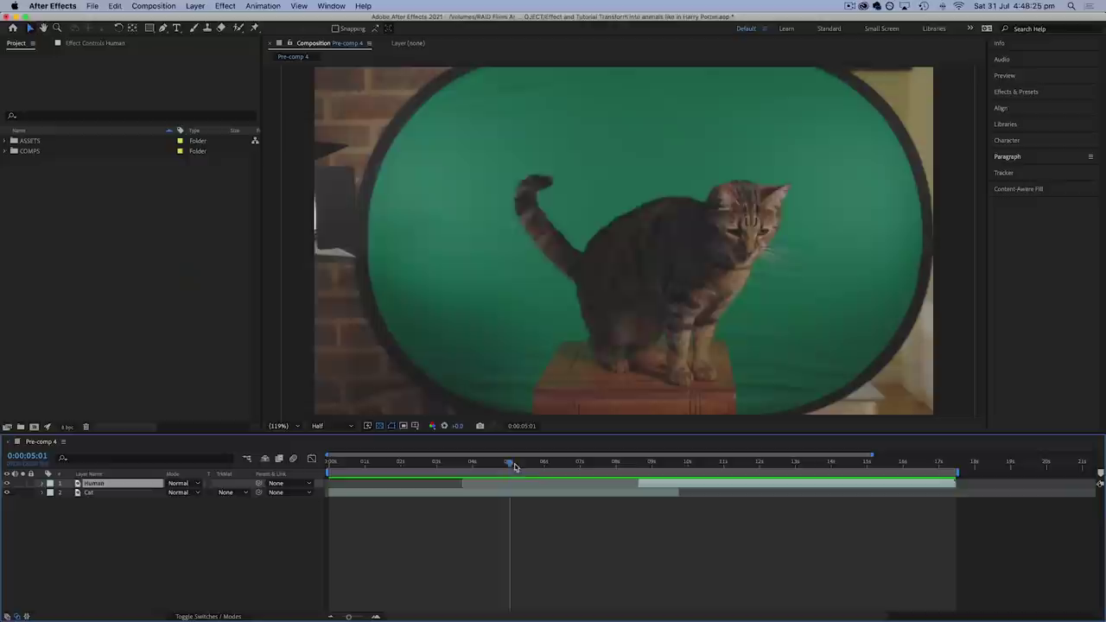
drag(516, 465, 814, 459)
On a frame showing the cat, set the Human layer's Opacity to 50%
click(715, 536)
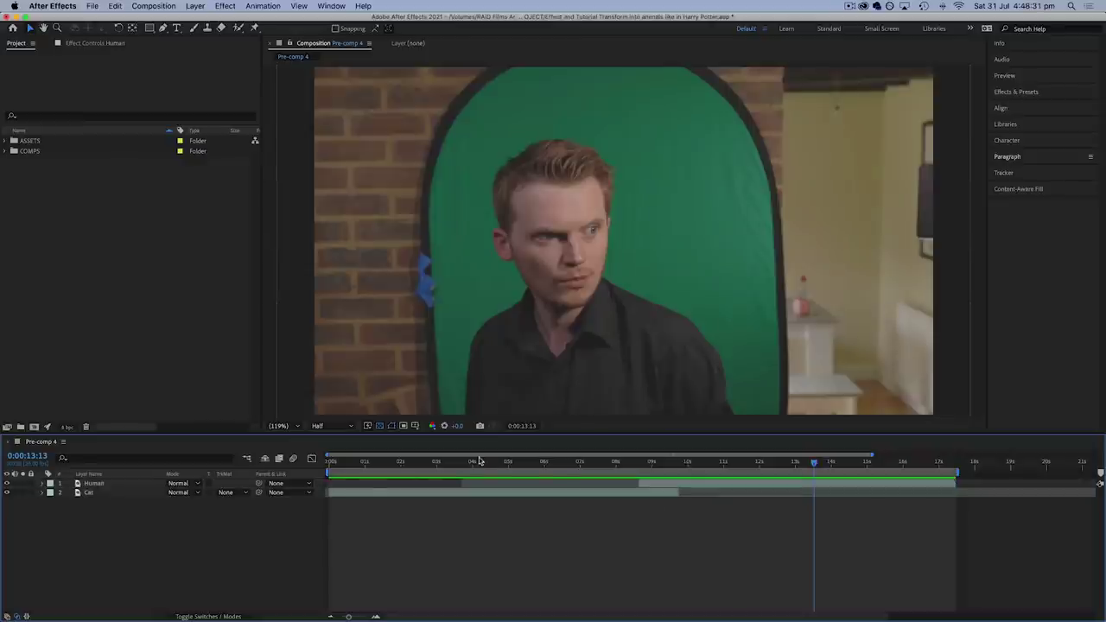
drag(498, 467, 478, 466)
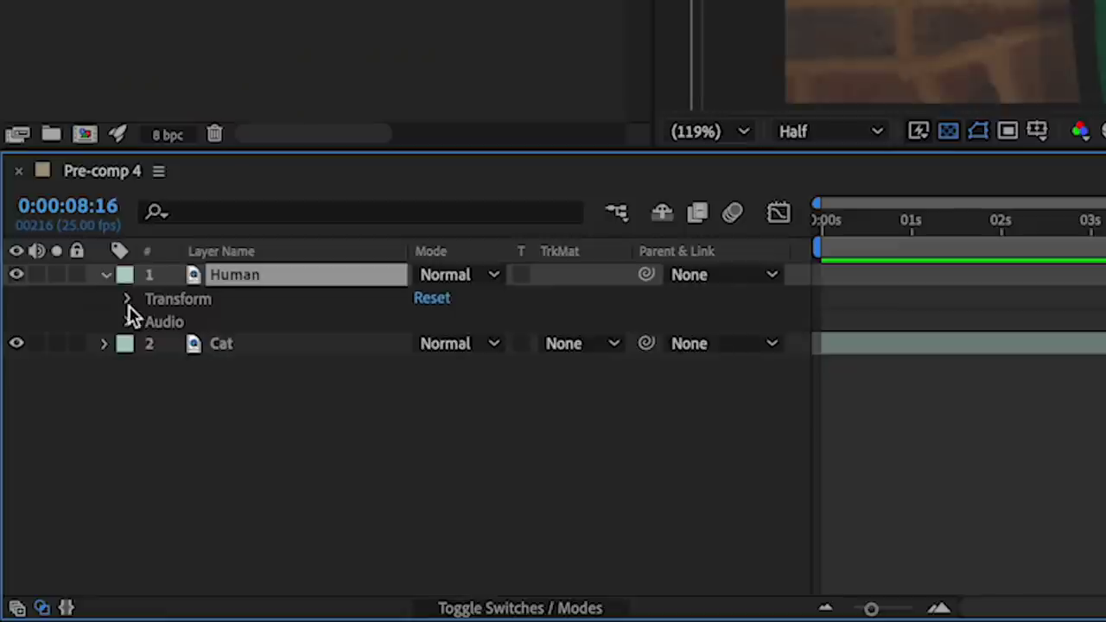
click(128, 300)
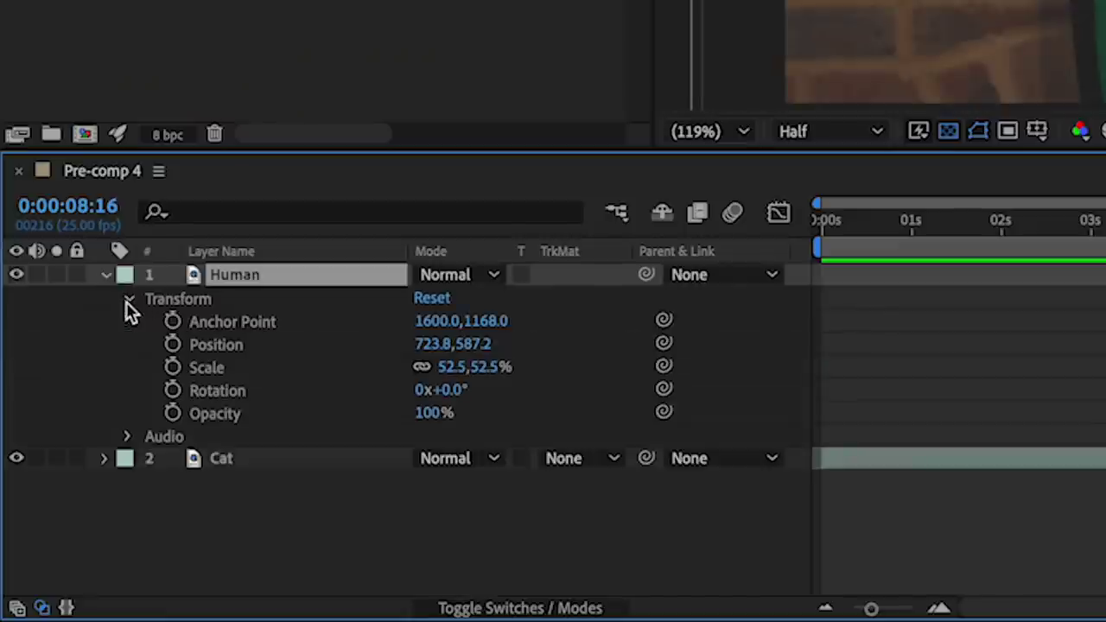
text(50)
key(Return)
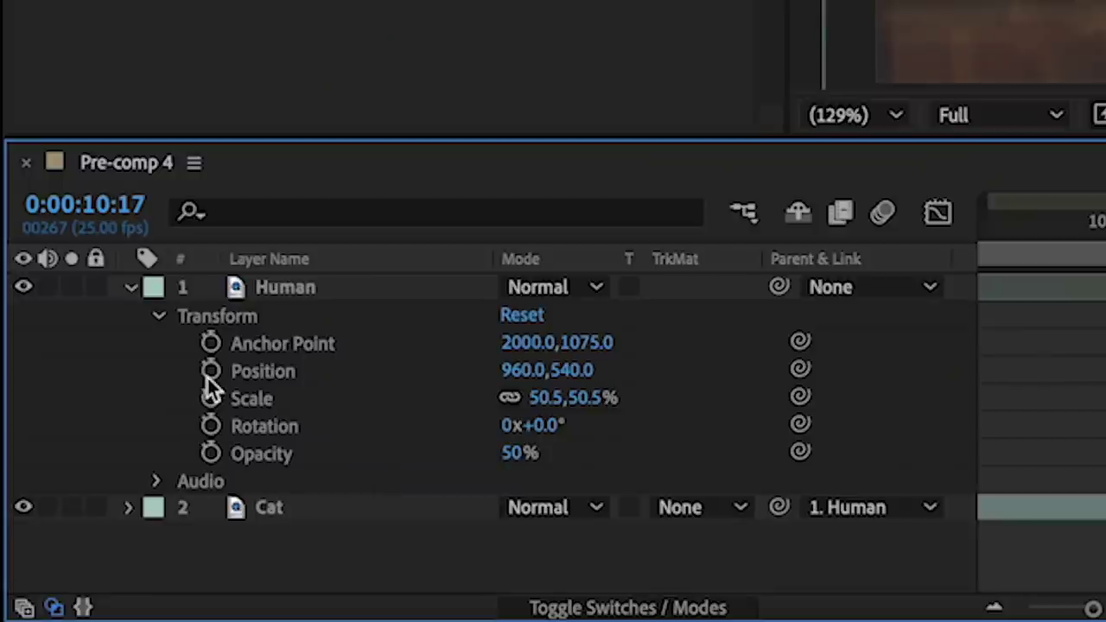
Start Position, Scale and Rotation keyframes on the Human layer
click(208, 373)
click(207, 401)
click(207, 427)
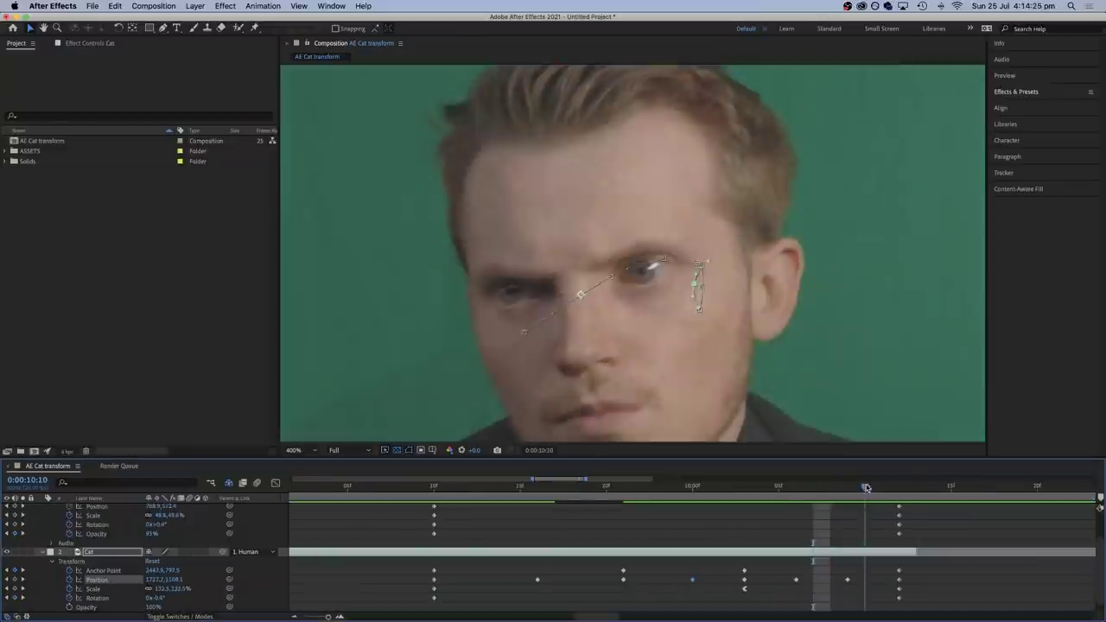
Check the man–cat alignment, then parent the Cat layer to 1. Human
drag(865, 488, 808, 488)
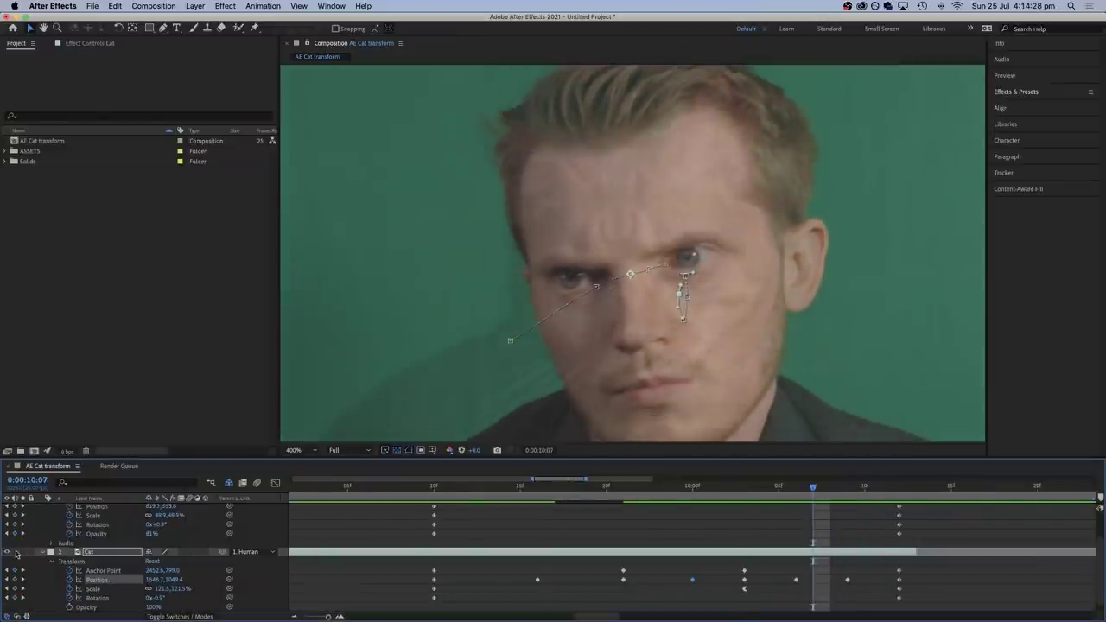
scroll(7, 501, up, 2)
click(7, 507)
click(6, 507)
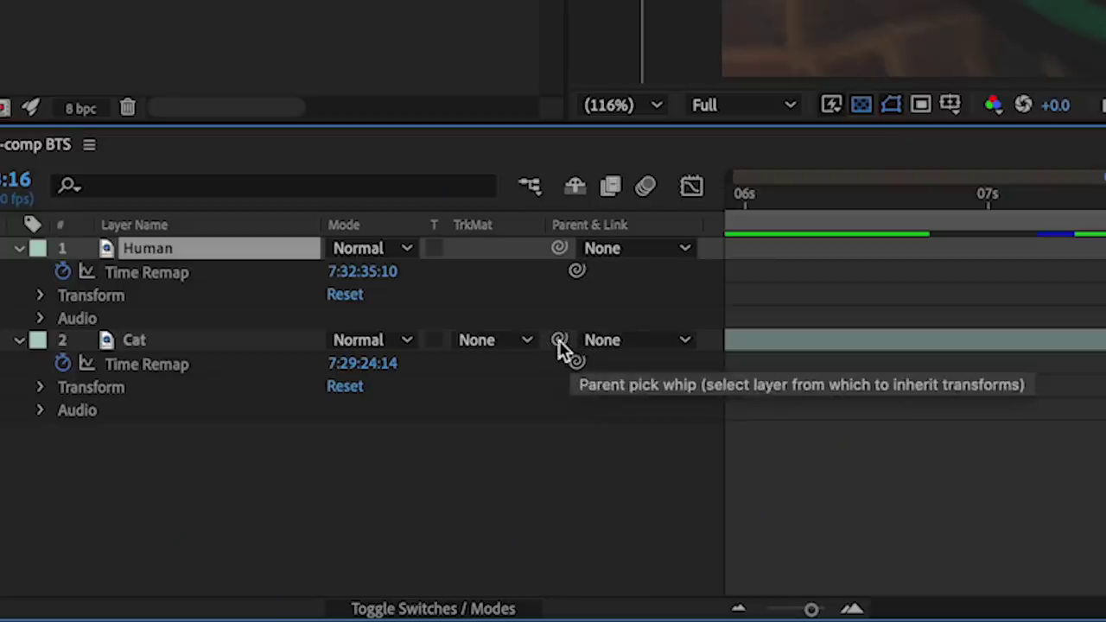
drag(560, 342, 233, 250)
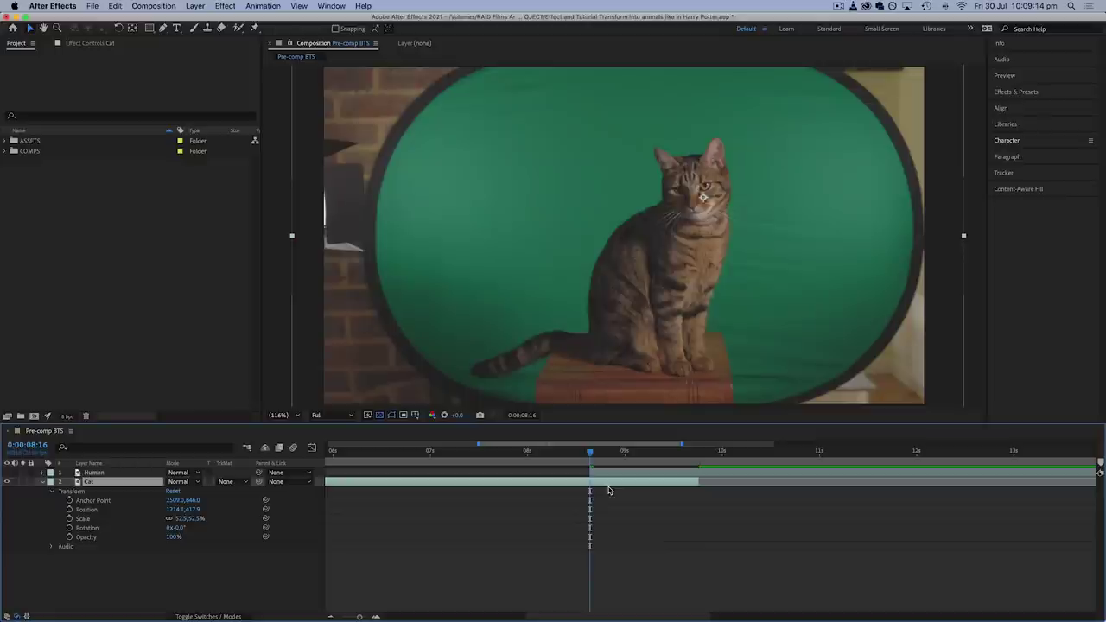
Enable Time Remapping on the Cat layer
right_click(608, 487)
mouse_move(619, 389)
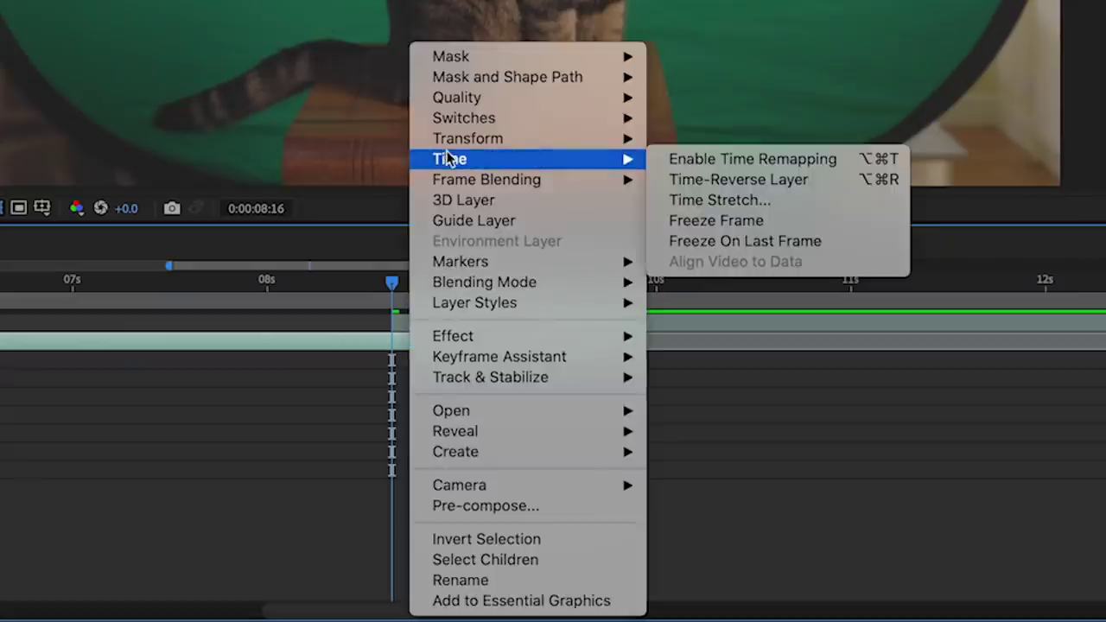
click(678, 161)
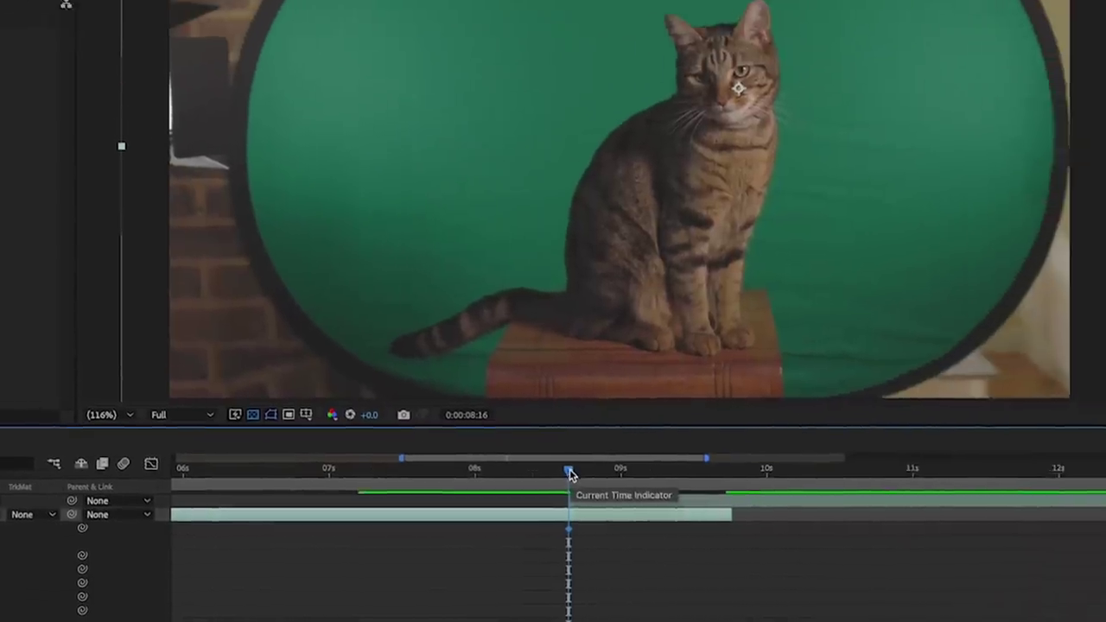
Add a Time Remap keyframe at 0:00:09:18 and preview the retimed cat from about 7 seconds
drag(890, 373, 976, 379)
drag(673, 503, 674, 503)
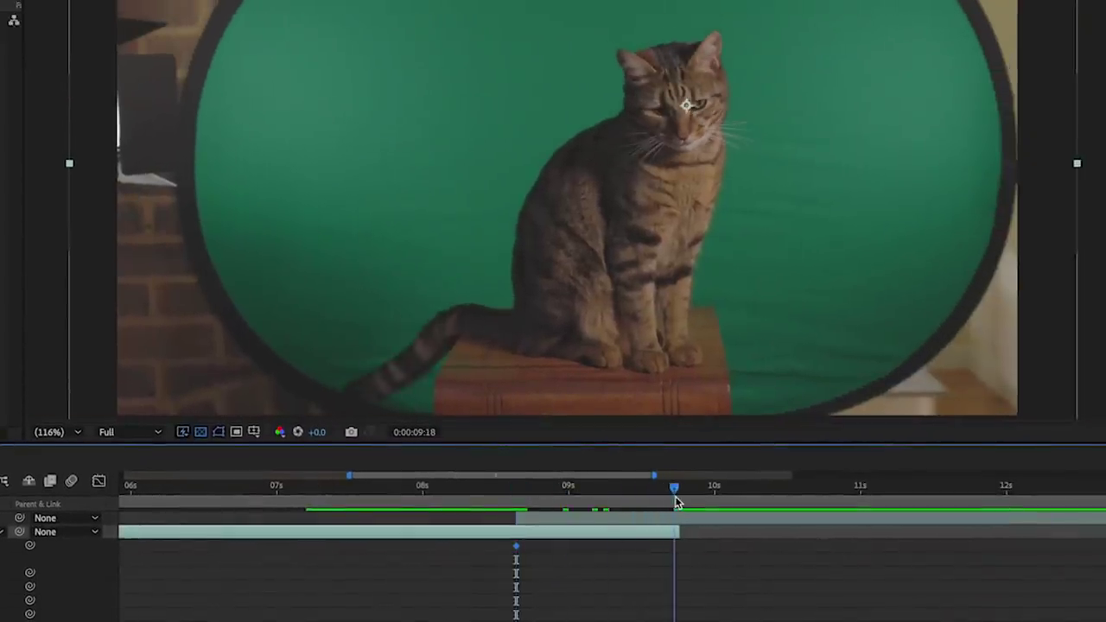
key(ctrl+v)
click(327, 494)
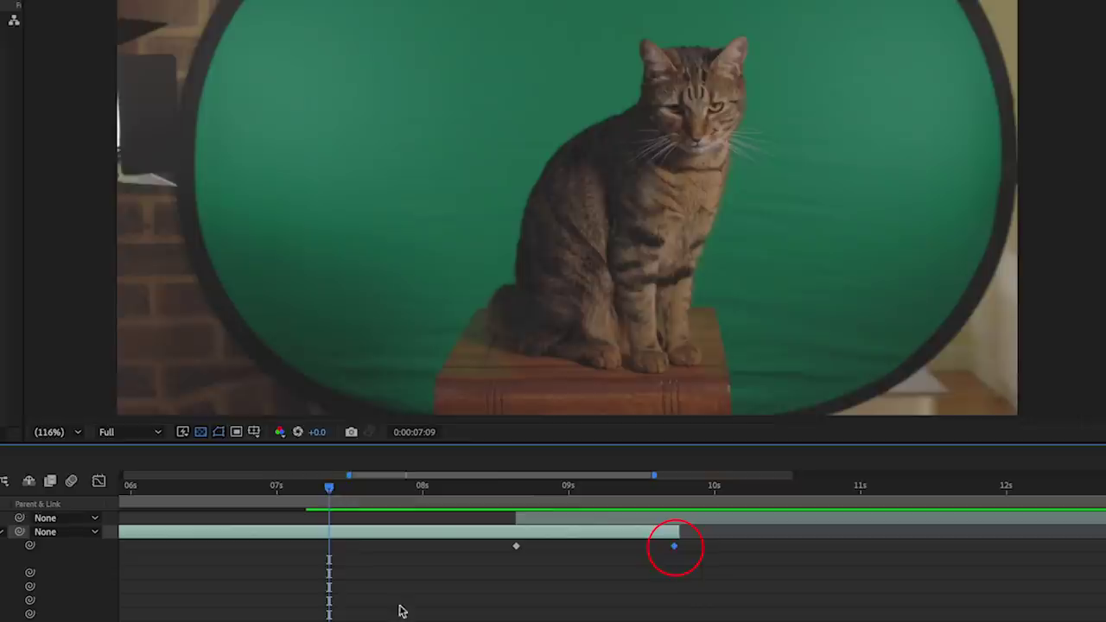
key(space)
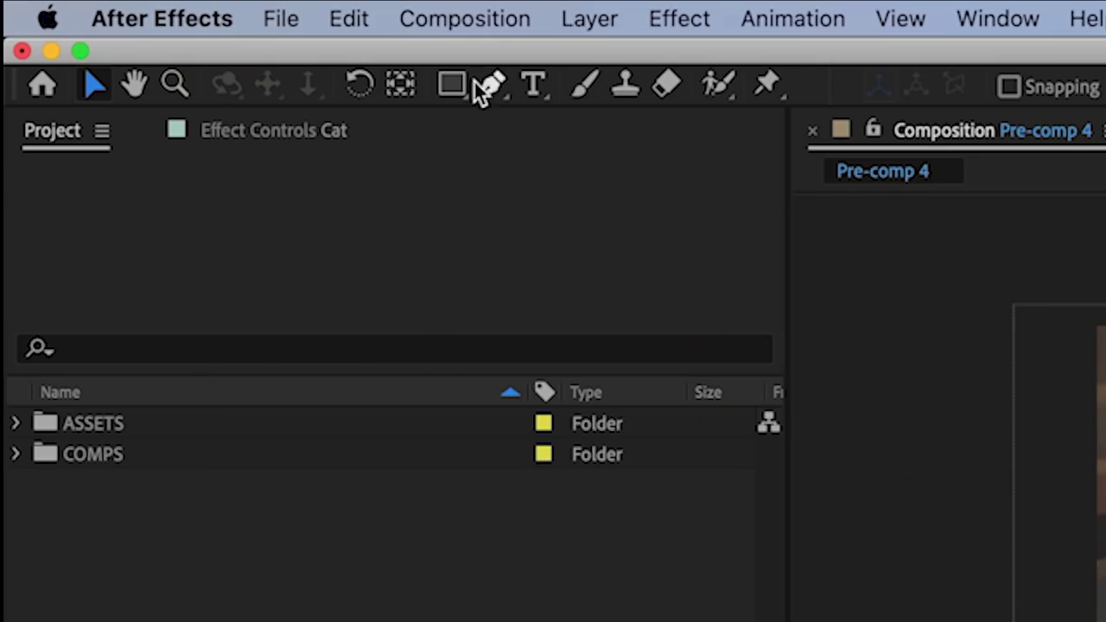
Draw a closed Pen mask around the cat, show the Clean wall layer, and preview the transformation
click(486, 86)
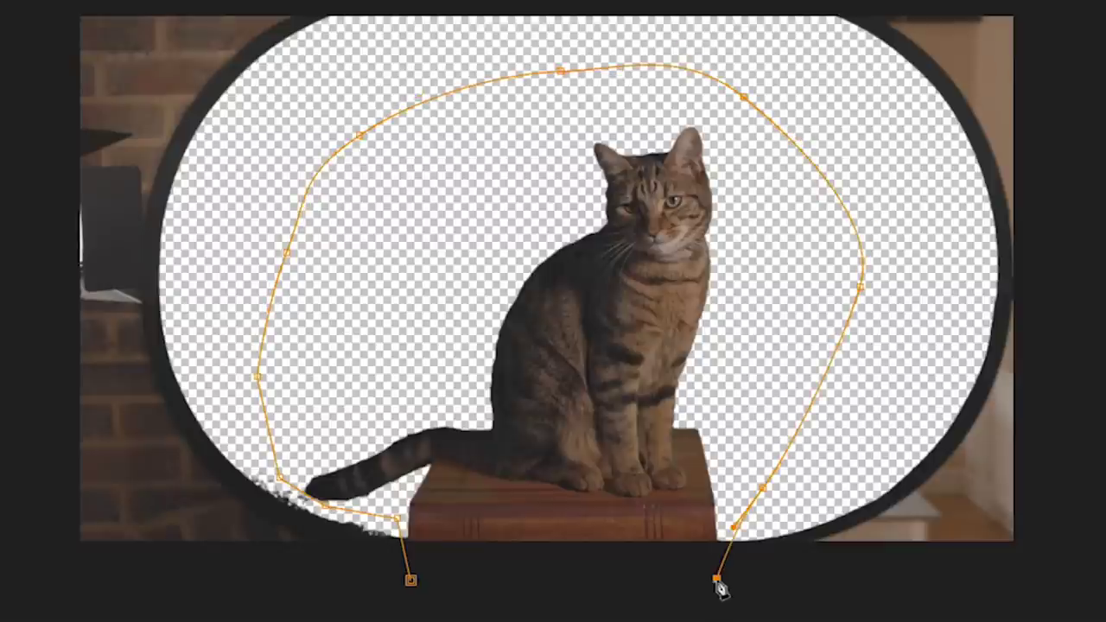
click(410, 580)
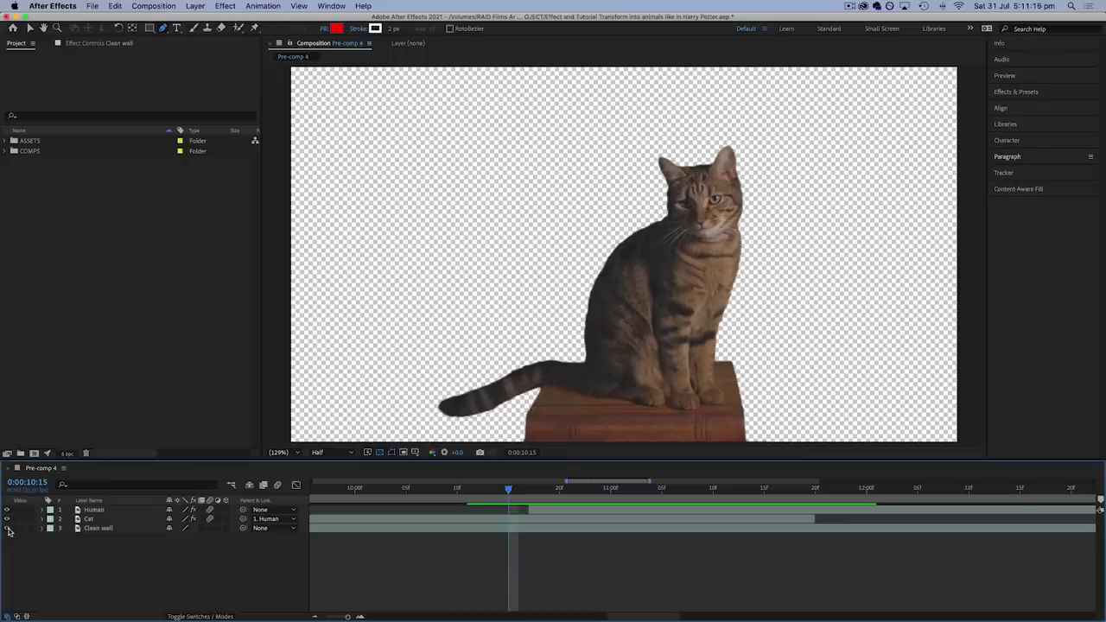
click(8, 528)
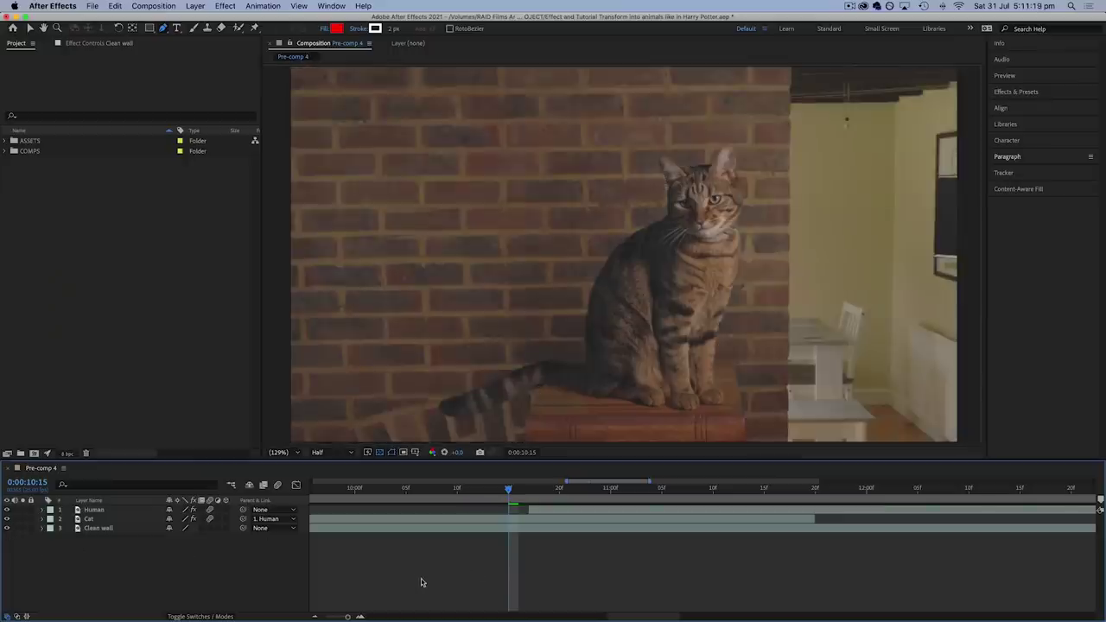
key(space)
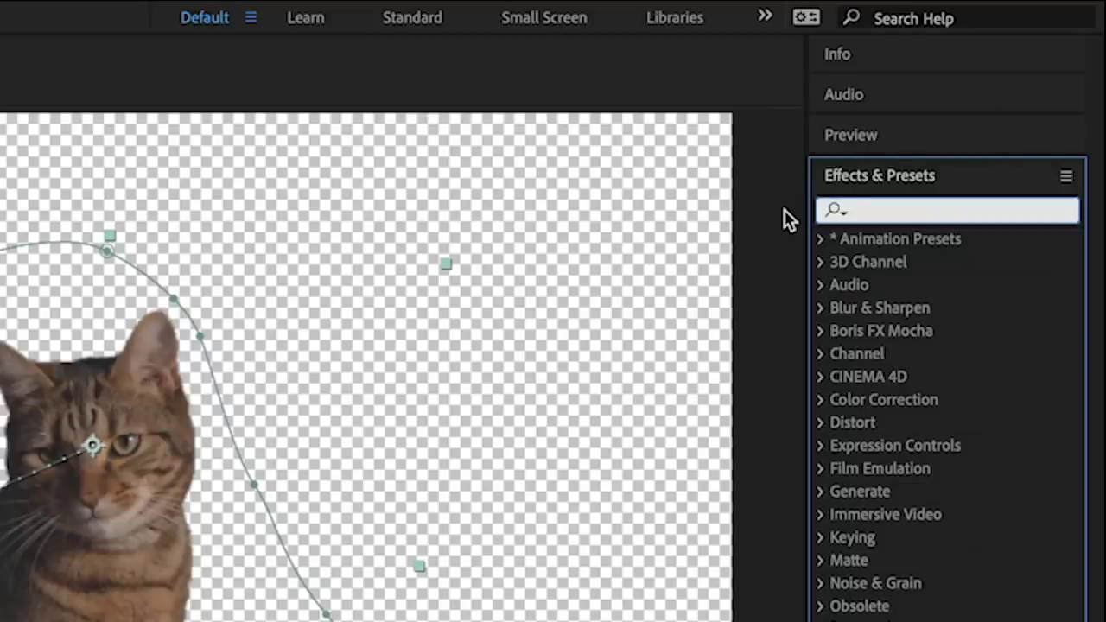
Apply a 31×31 Mesh Warp to the Cat layer and play back from the current frame
text(mesh warp)
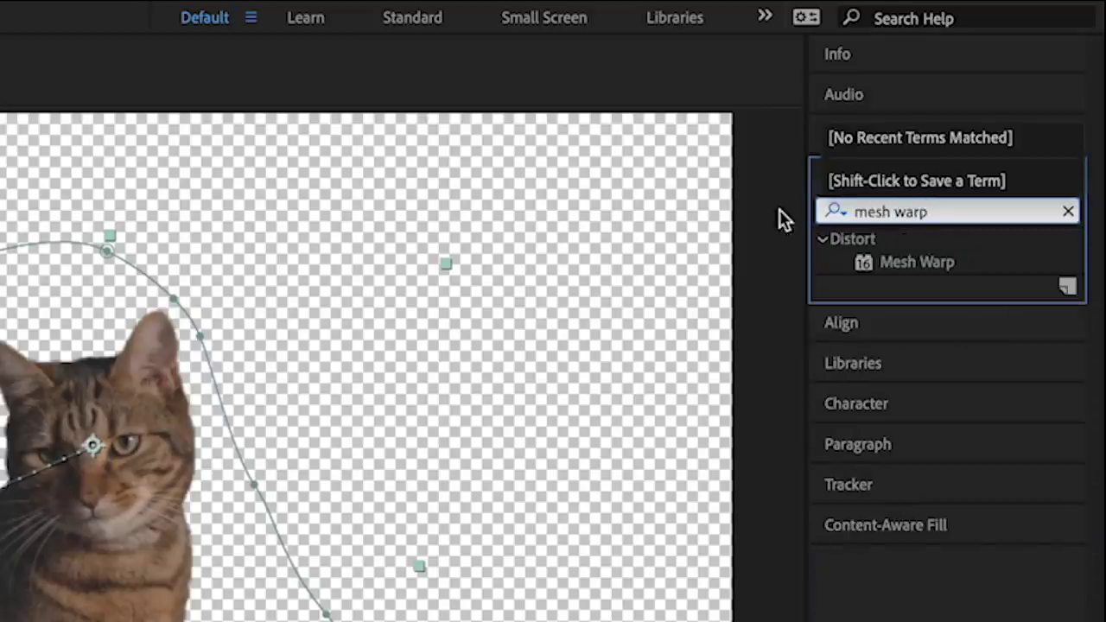
double_click(911, 258)
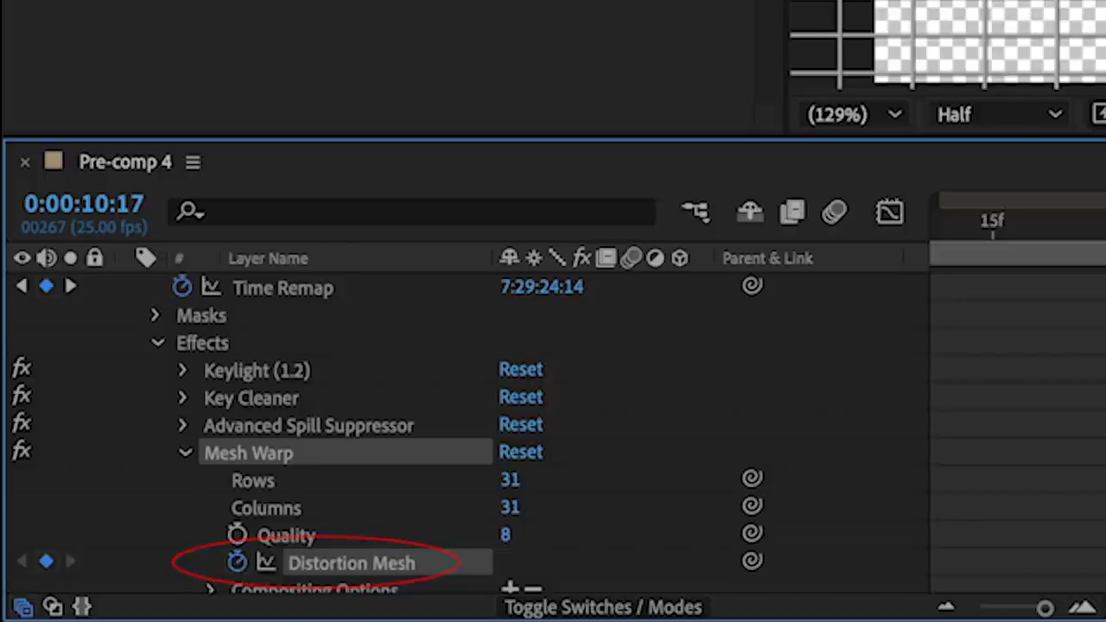
key(space)
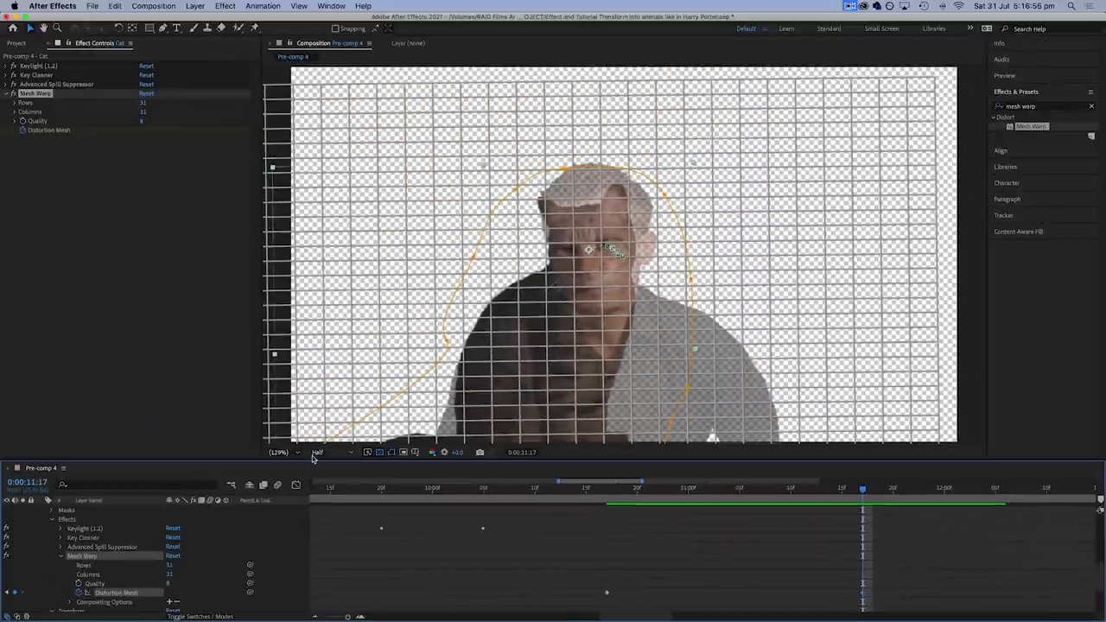
At 200% viewer zoom, advance through the morph and drag mesh vertices to reshape the head
click(279, 452)
click(285, 382)
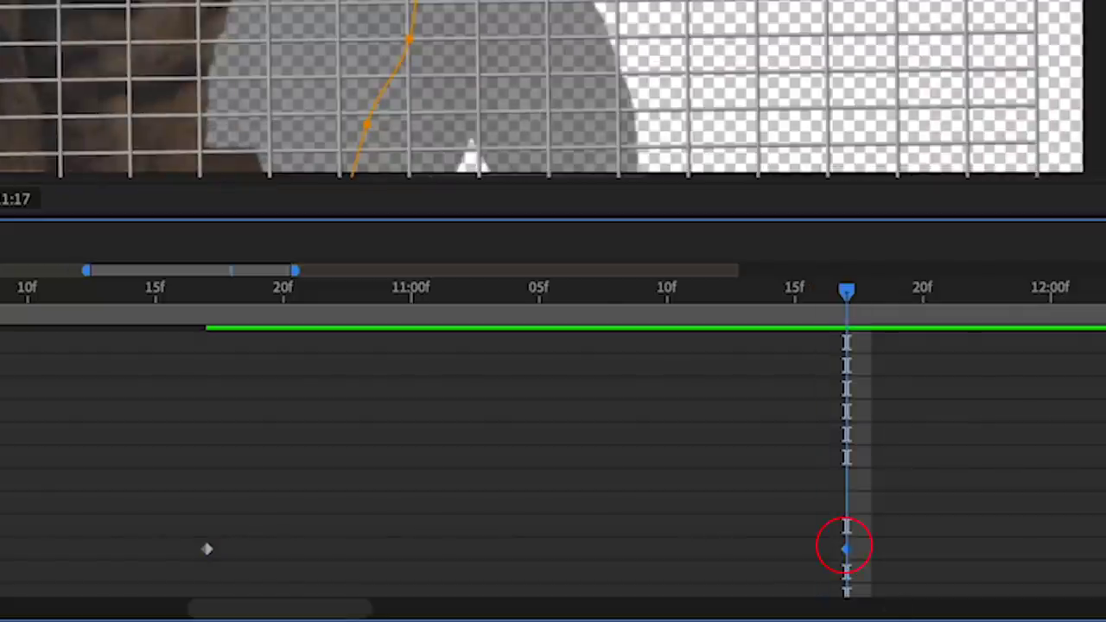
key(space)
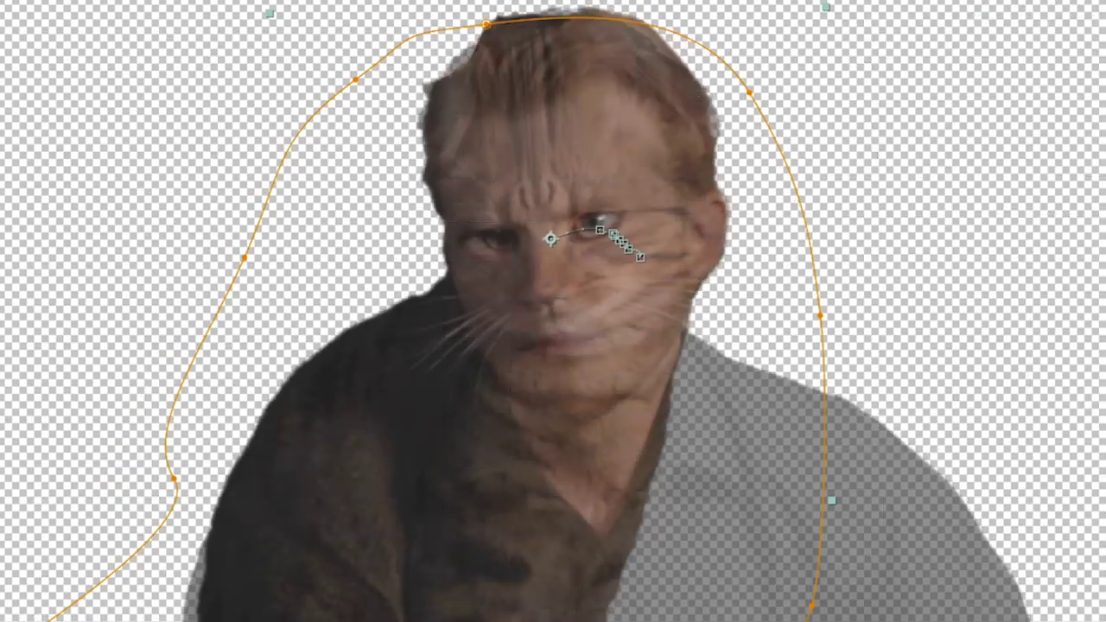
drag(488, 329, 540, 377)
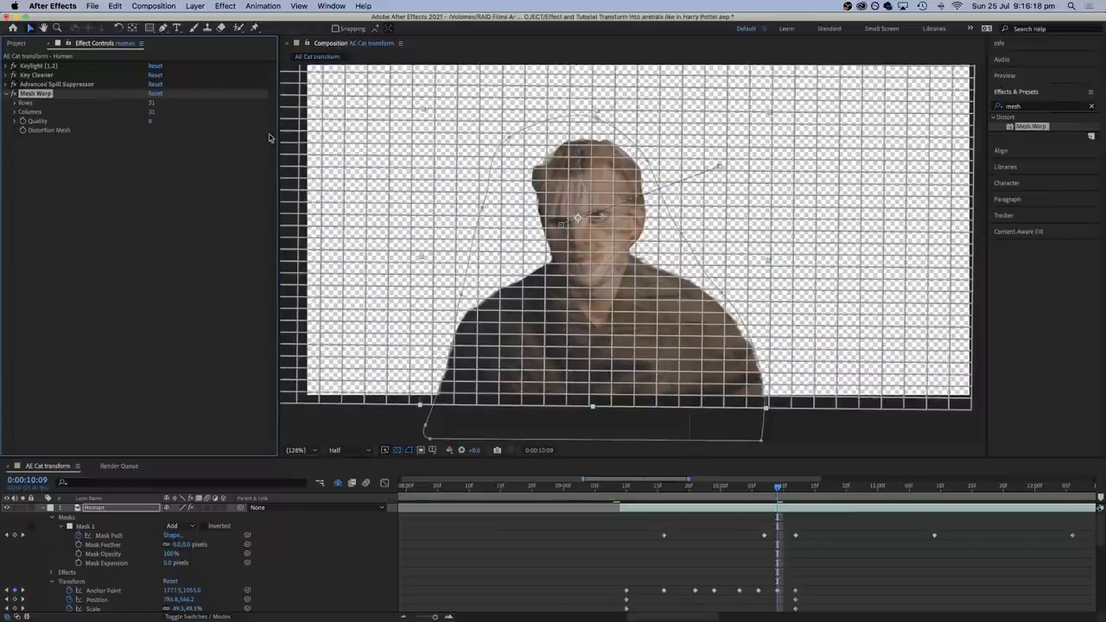
At 9:10, drag the Human layer's Mesh Warp points toward the cat's head, then scrub to about 11 s
click(51, 572)
scroll(50, 602, down, 2)
click(627, 485)
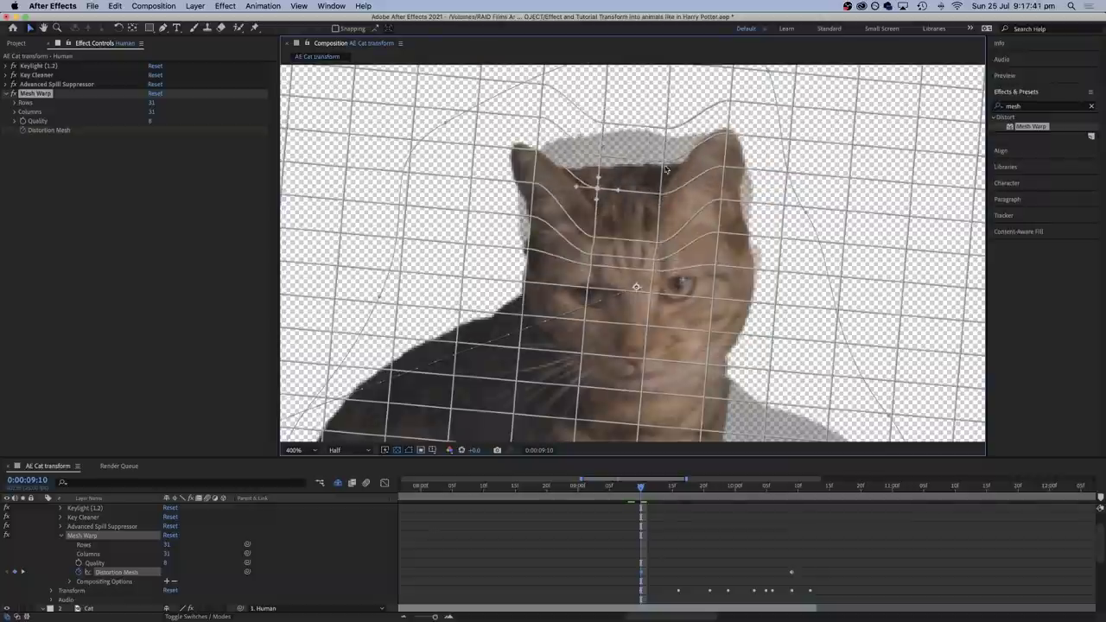
drag(666, 169, 526, 119)
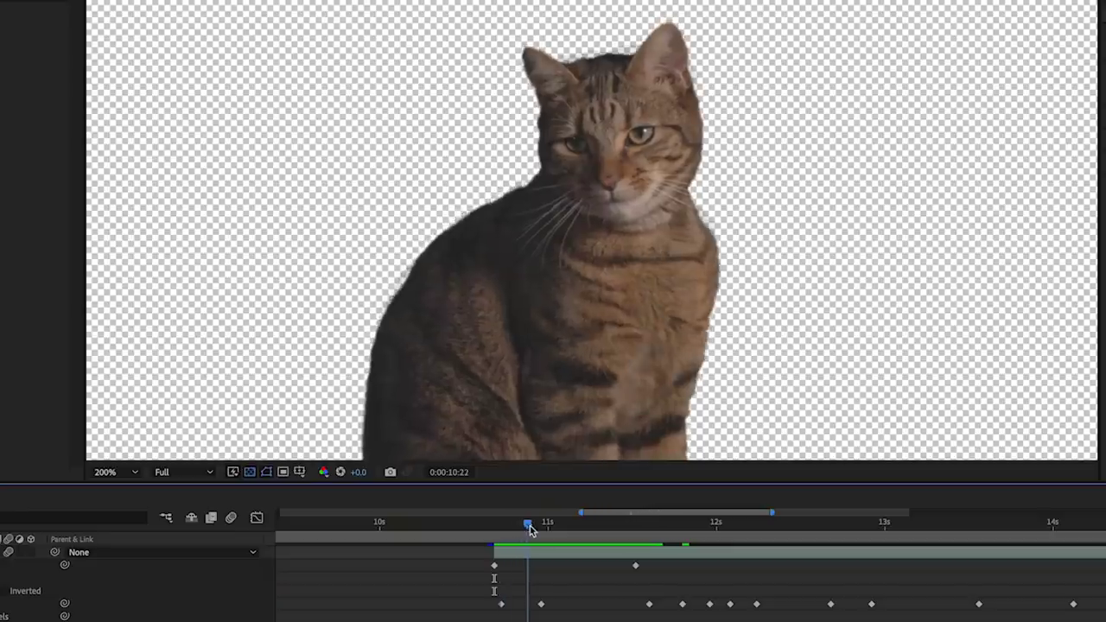
drag(530, 525, 582, 525)
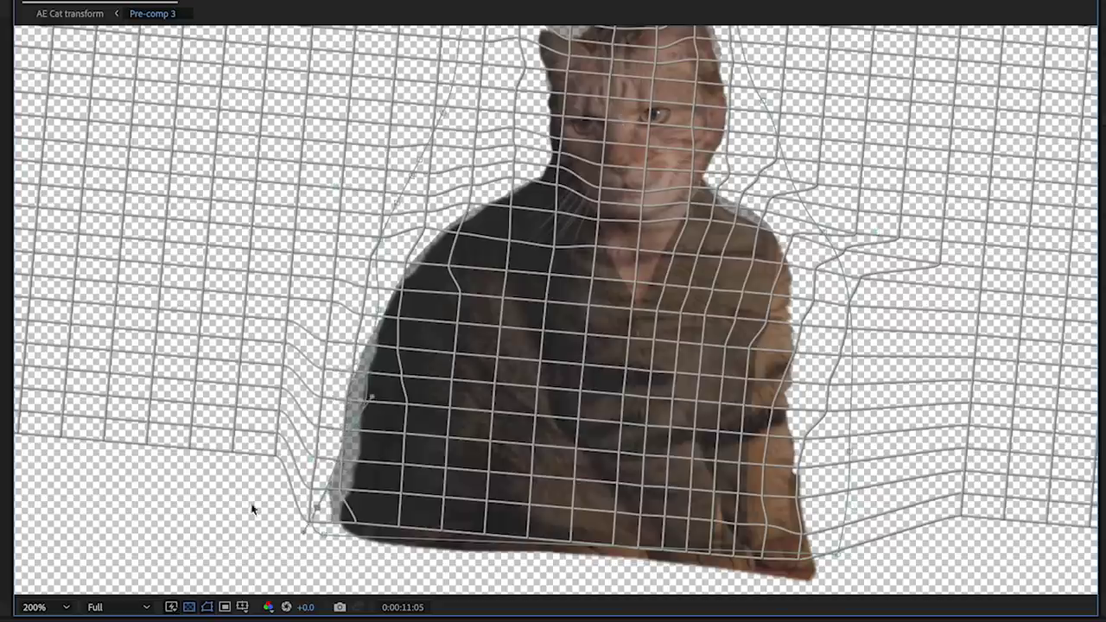
scroll(585, 361, up, 2)
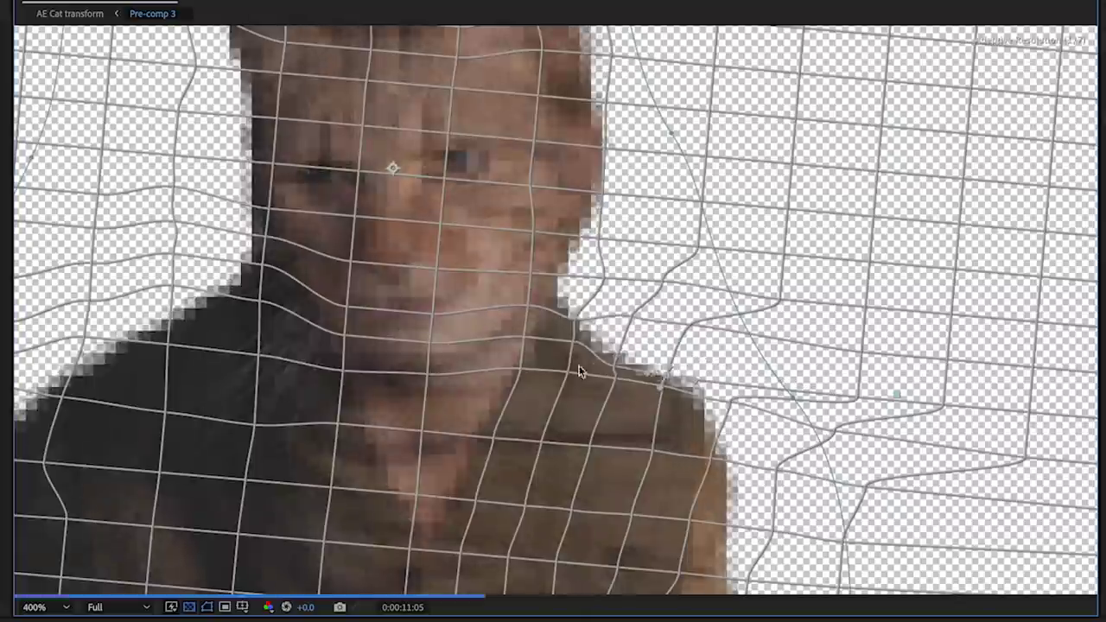
drag(585, 361, 547, 434)
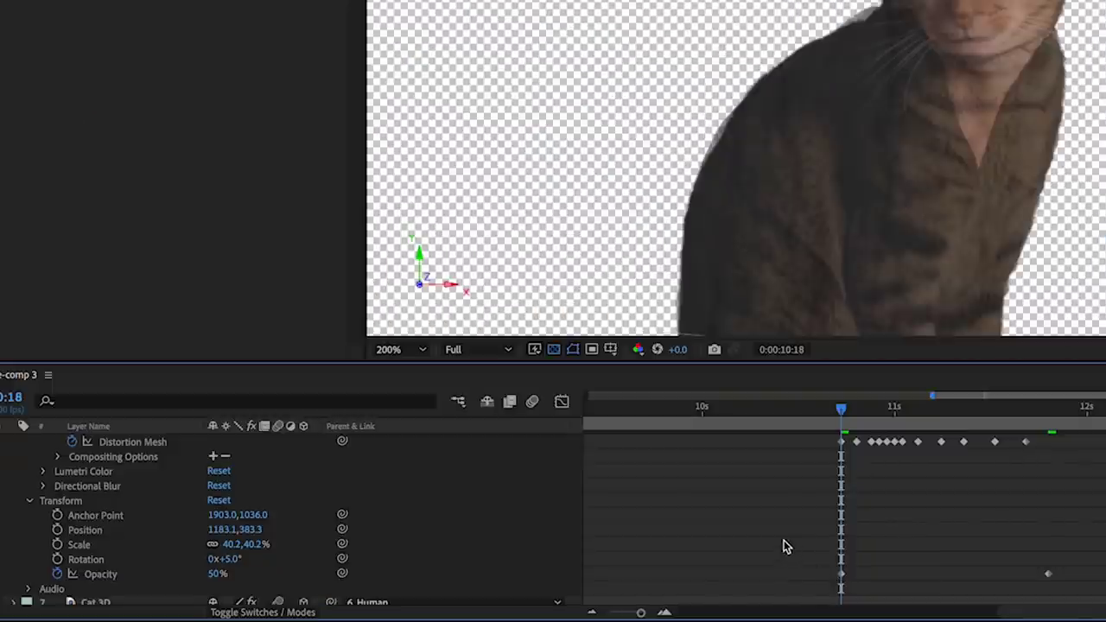
Keyframe the man's Opacity from 0% at 10:18 up to 100% at 11:20
click(841, 575)
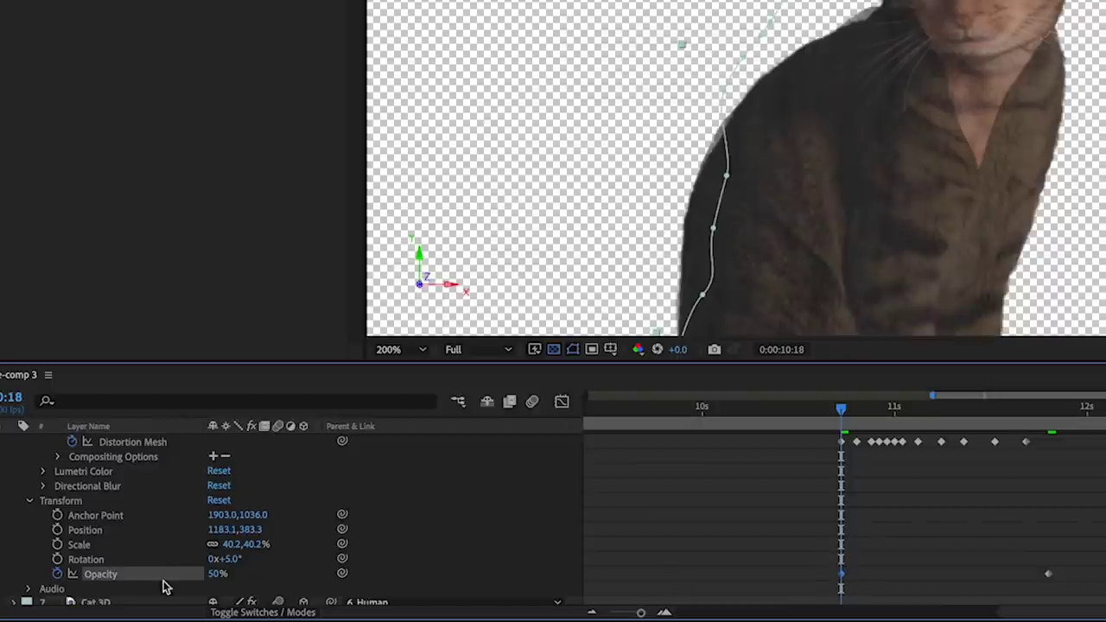
click(211, 574)
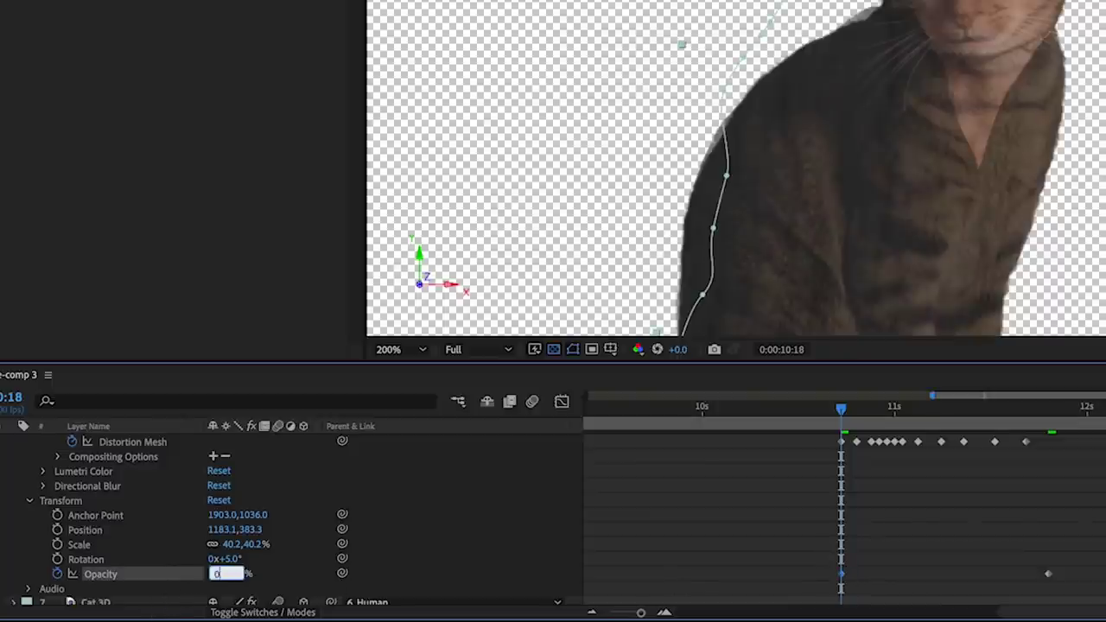
text(0)
key(Return)
click(1047, 408)
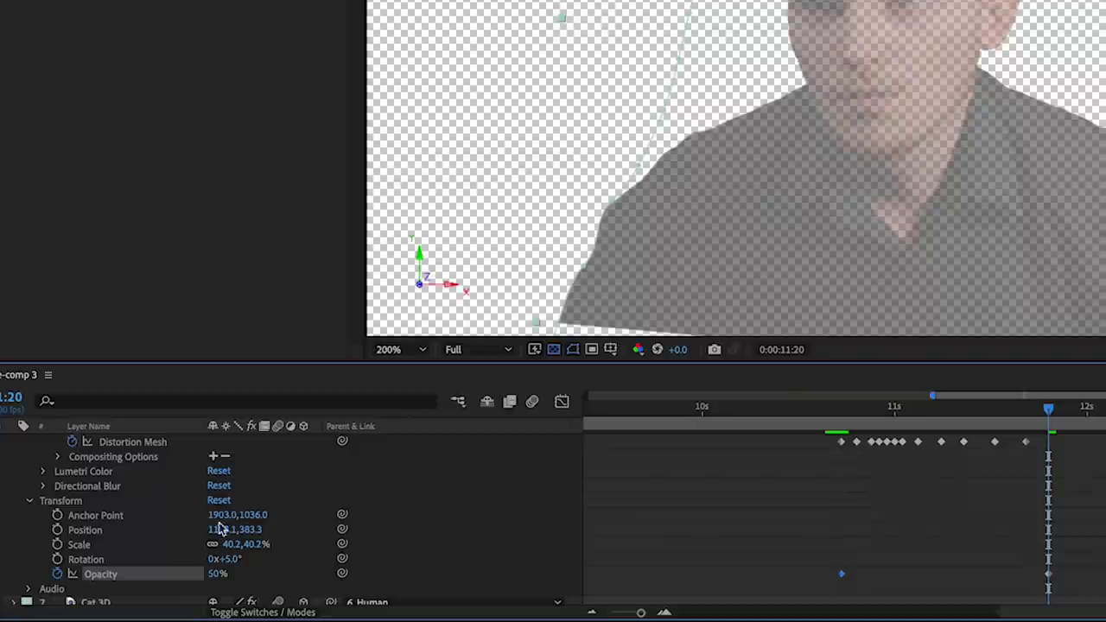
click(220, 577)
text(100)
key(Return)
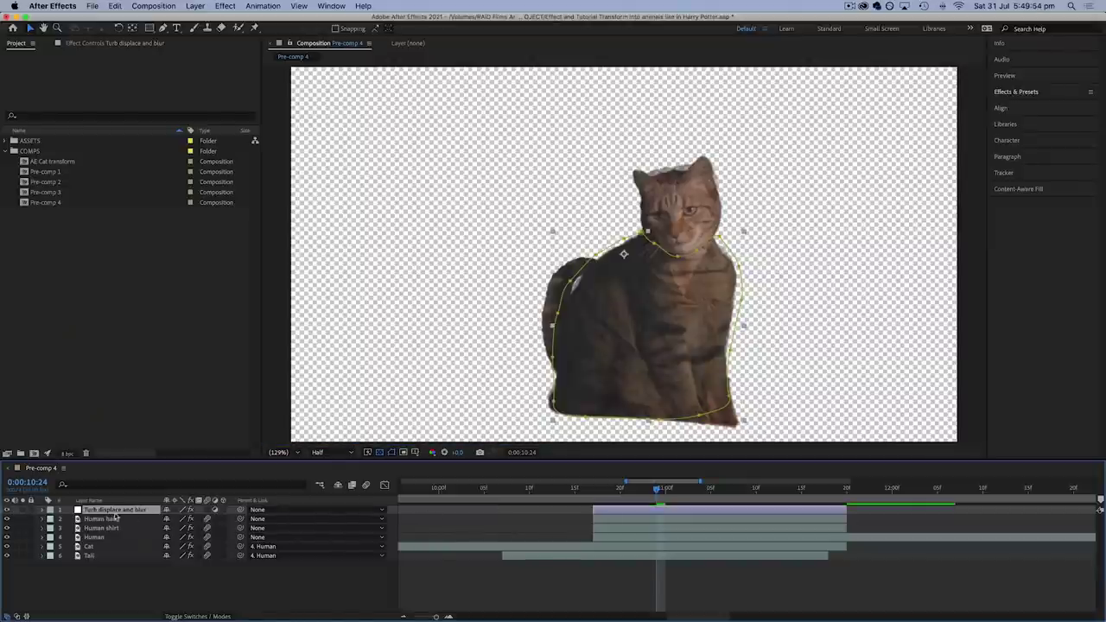
Inspect the Turb displace and blur layer's effects and find Turbulent Displace in Effects & Presets
click(105, 44)
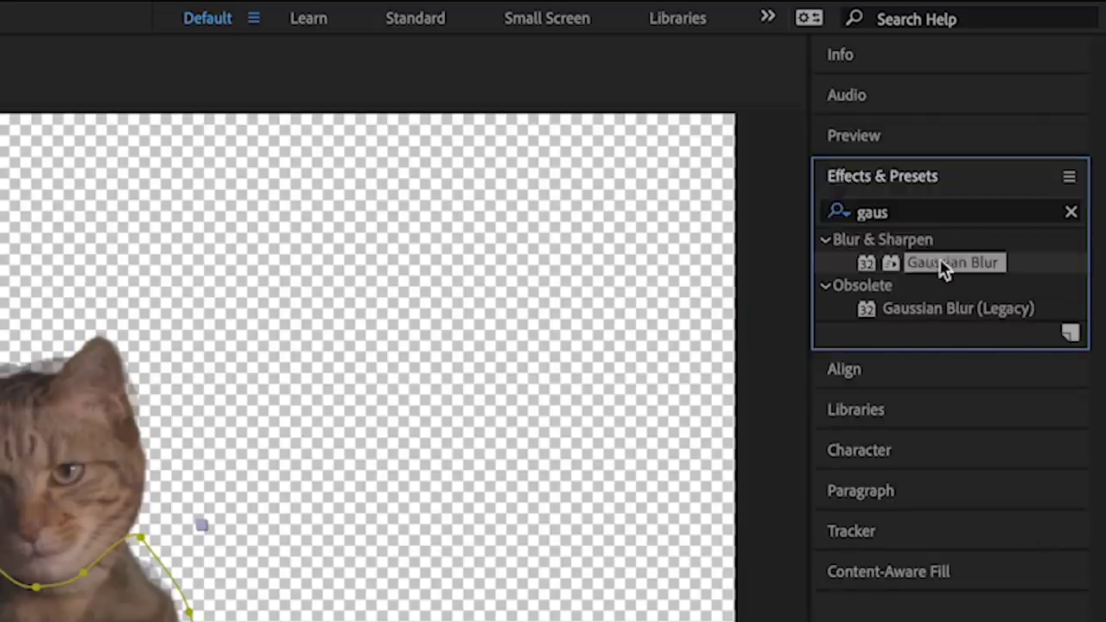
key(BackSpace)
key(BackSpace)
key(BackSpace)
key(BackSpace)
text(turbulen)
click(934, 256)
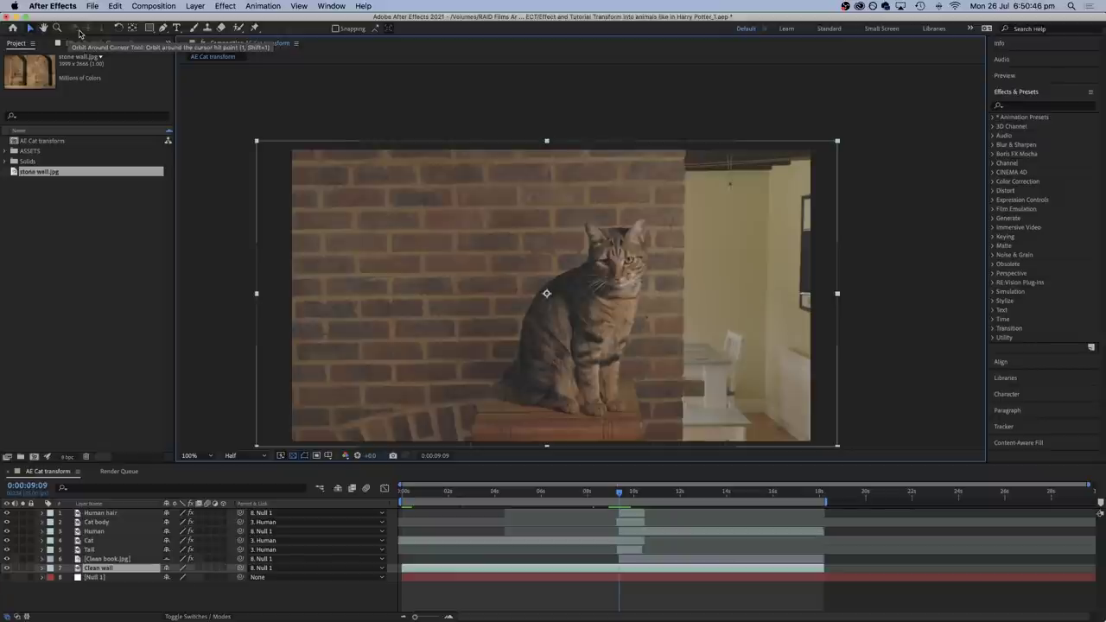
Mask the clean wall with the Pen tool, then rescale and nudge the stone wall image into place
click(162, 28)
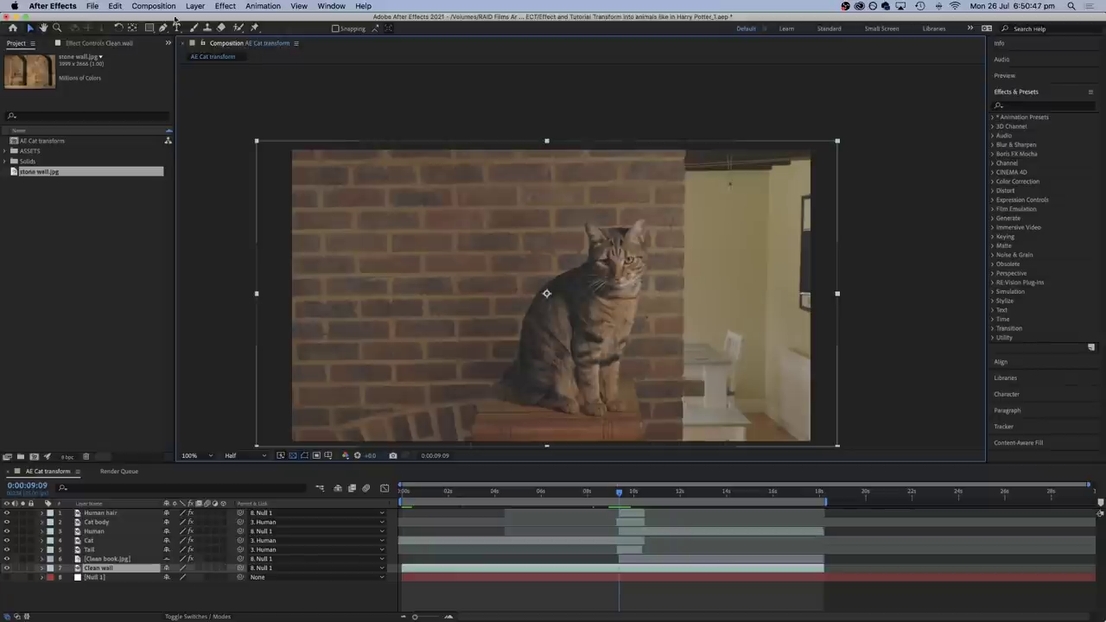
click(683, 146)
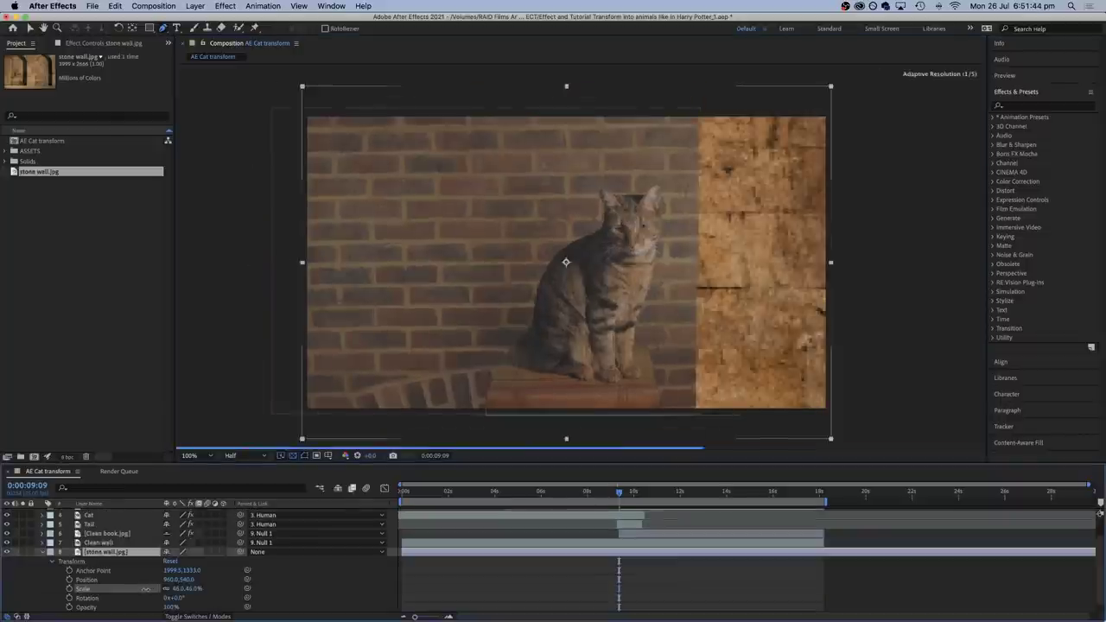
drag(146, 588, 159, 593)
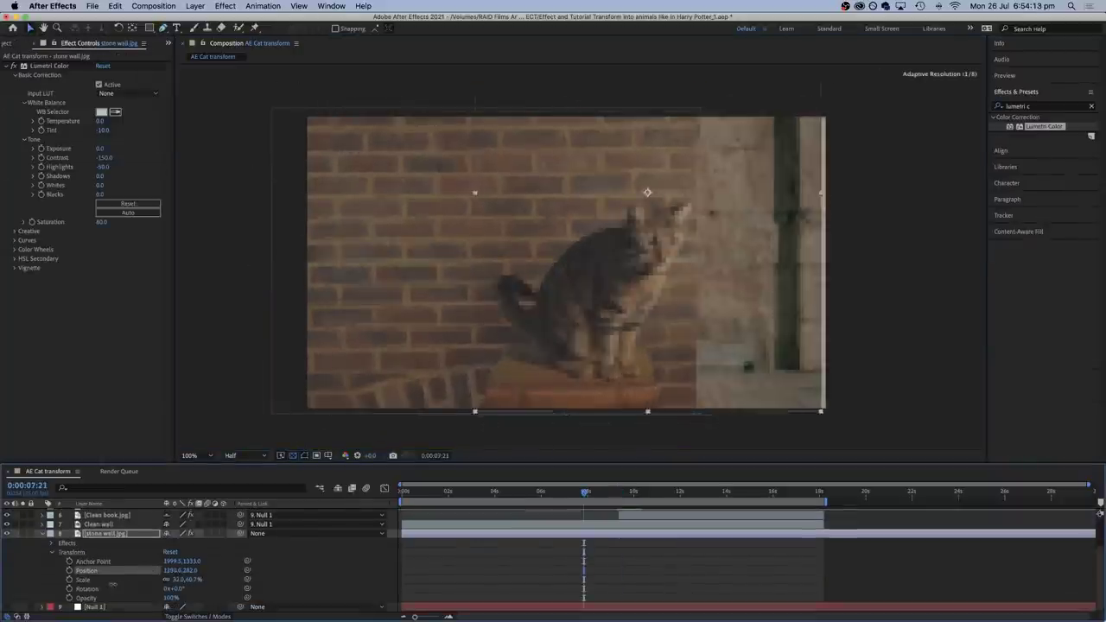
drag(113, 584, 111, 584)
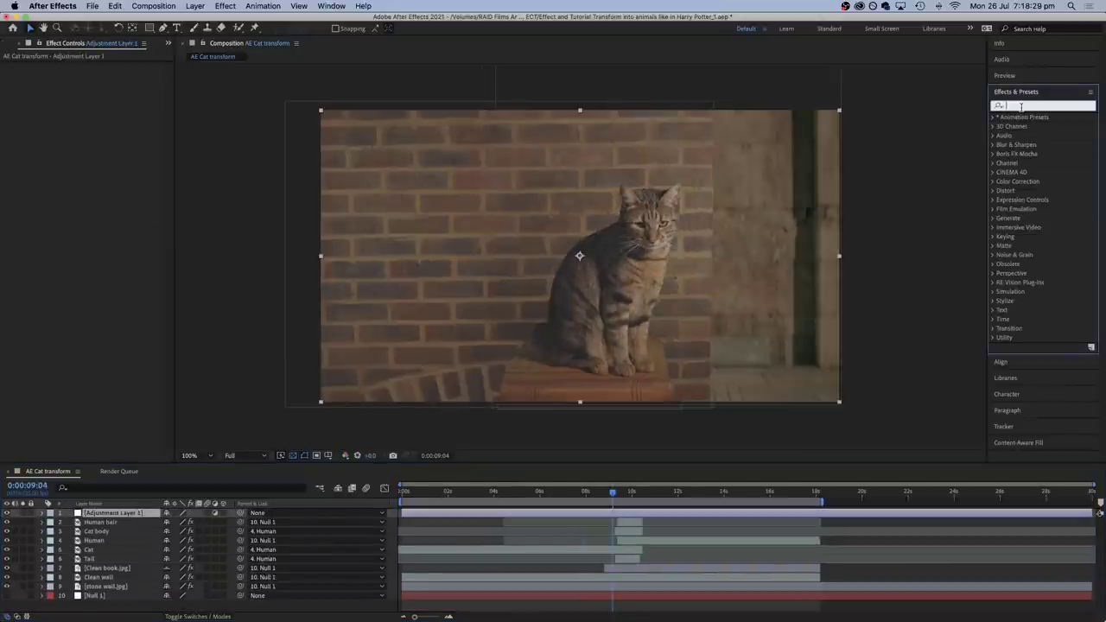
Apply Lumetri Color to the adjustment layer and choose the SL BLUE DAY4NITE creative look
text(lumetri)
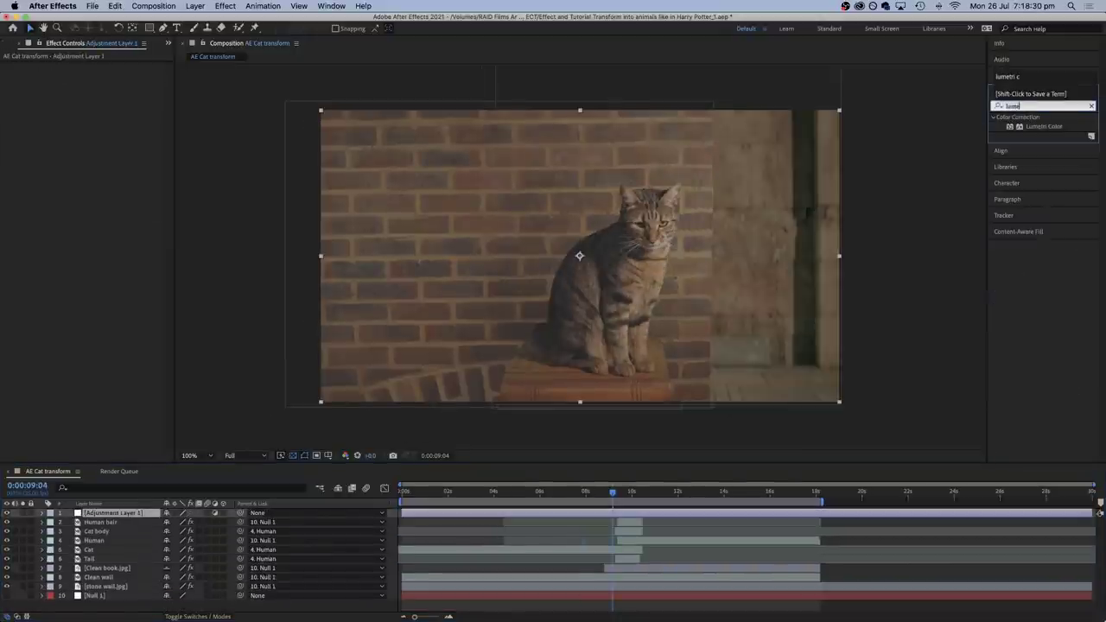
drag(1040, 128, 531, 513)
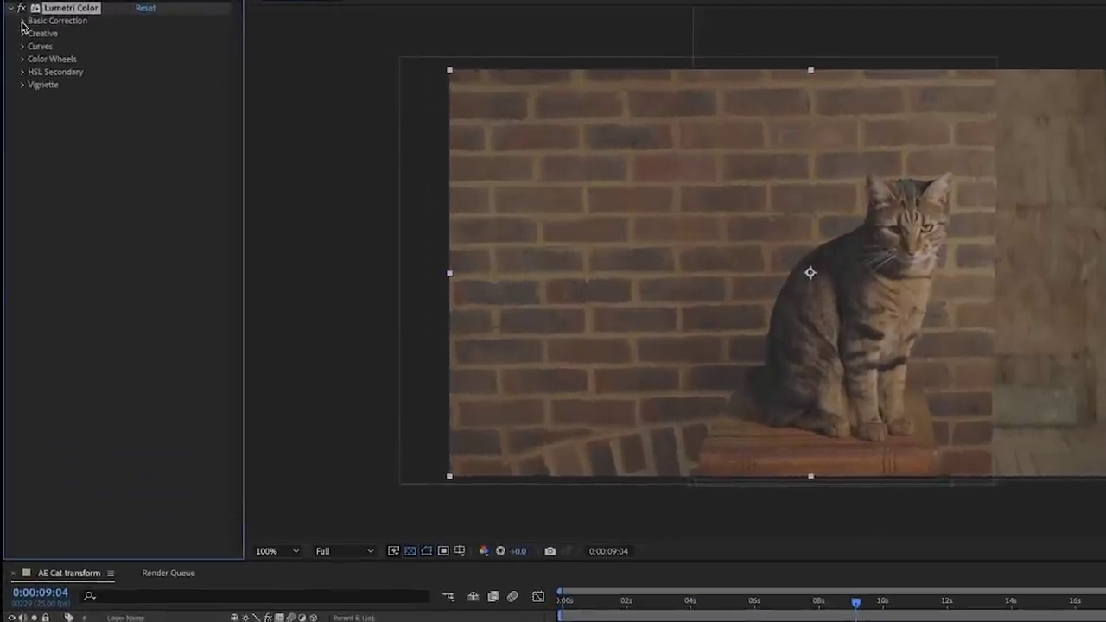
click(15, 65)
click(24, 239)
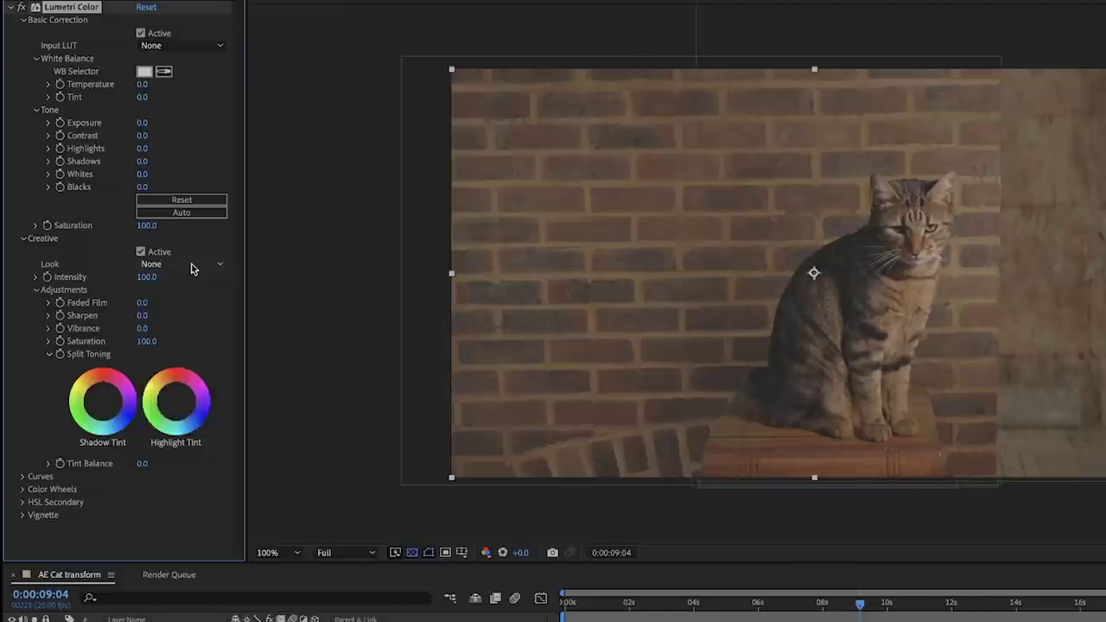
click(177, 264)
click(246, 475)
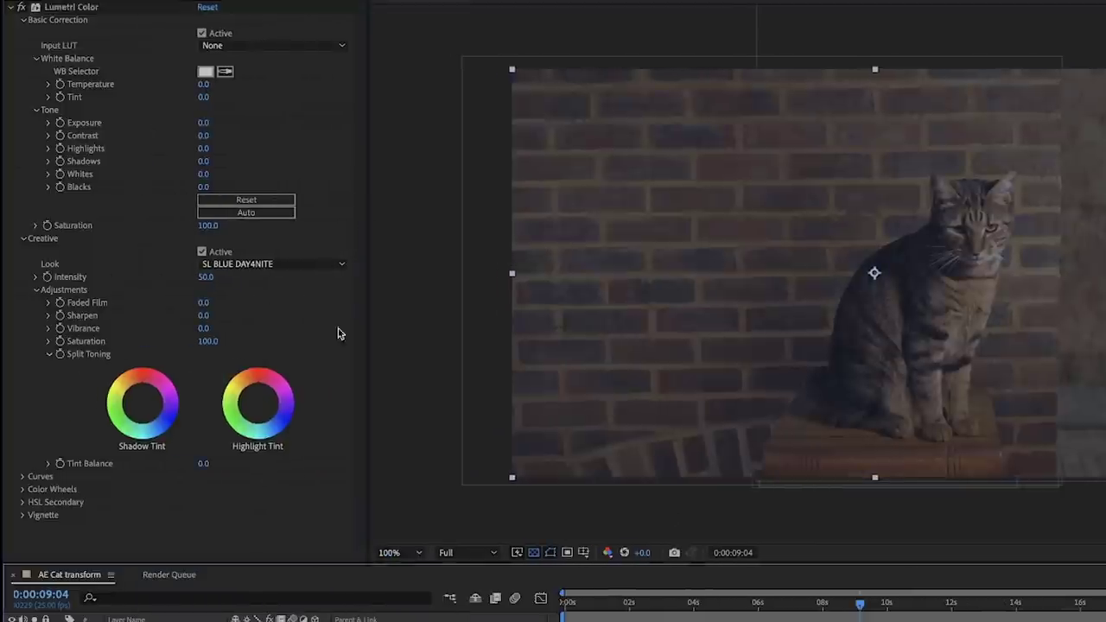
click(202, 252)
click(202, 253)
Set saturation 50, look intensity 60, contrast 100, exposure 1, a much cooler temperature and tint about -40
drag(206, 226, 182, 227)
key(Return)
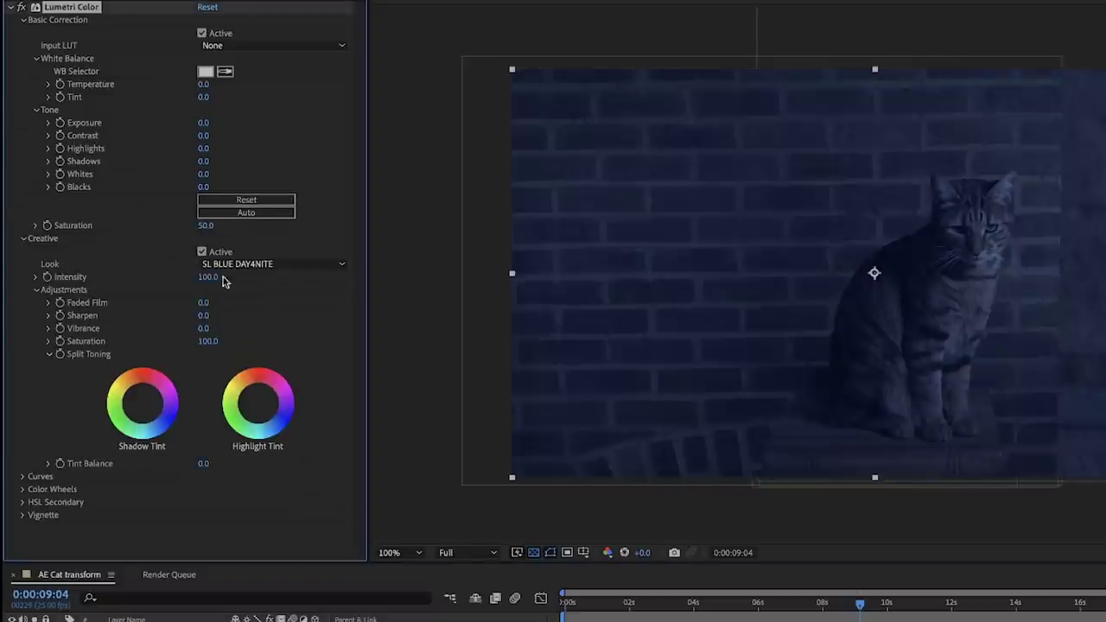
key(Return)
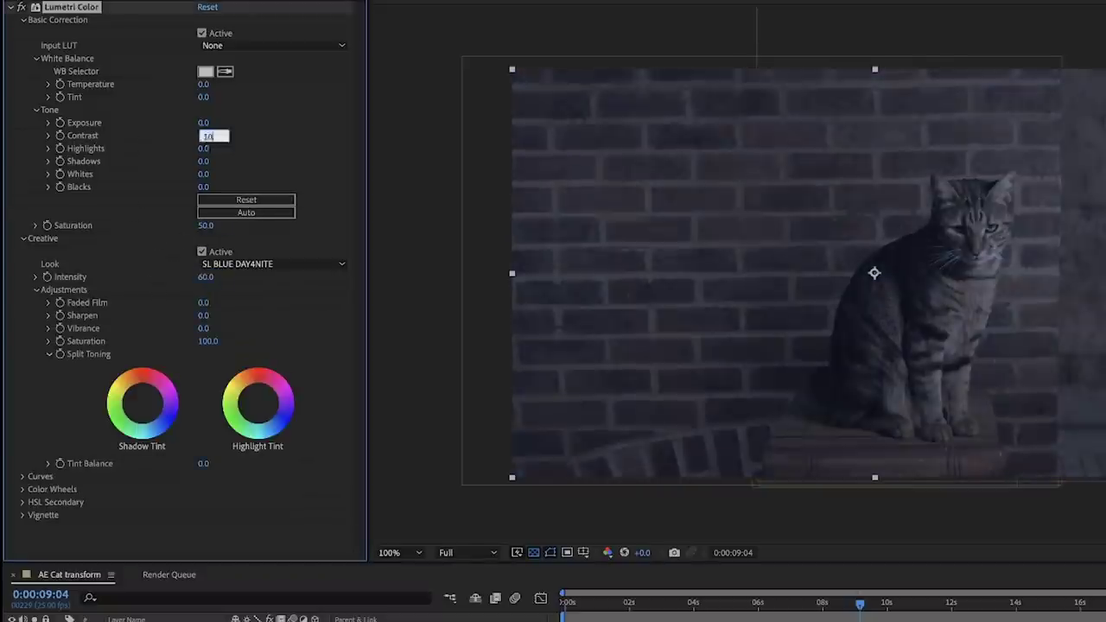
key(Return)
click(203, 123)
text(1)
key(Return)
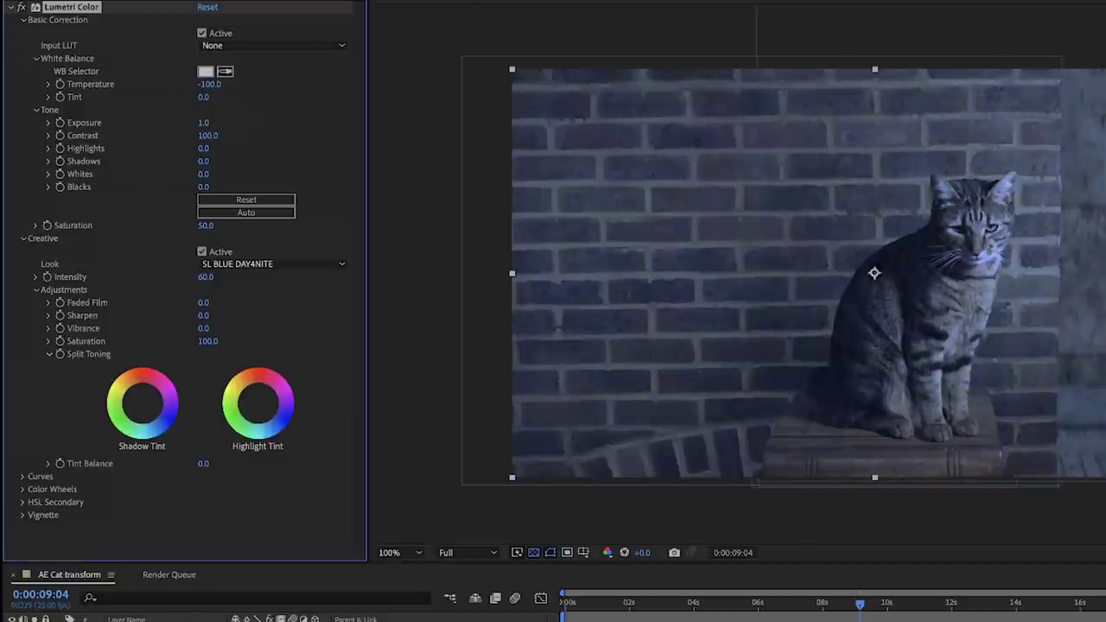
mouse_move(210, 84)
mouse_down()
mouse_move(173, 84)
mouse_move(201, 98)
mouse_up()
click(201, 97)
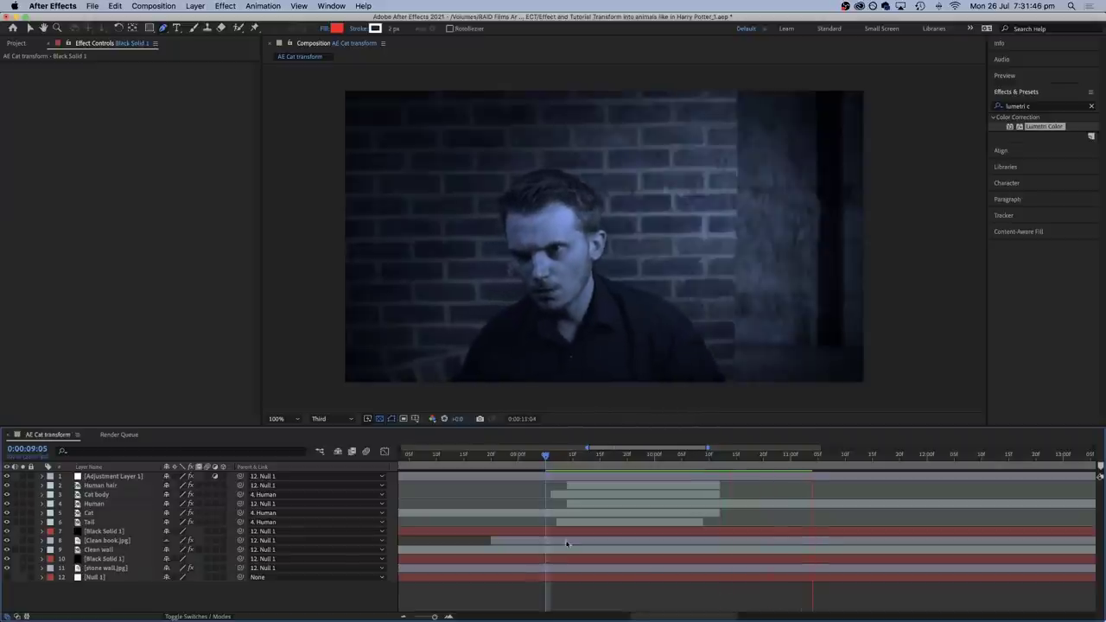
Shift the cat shadow copy down, darken its exposure to -7 and lens-blur it at radius 50
click(552, 457)
key(space)
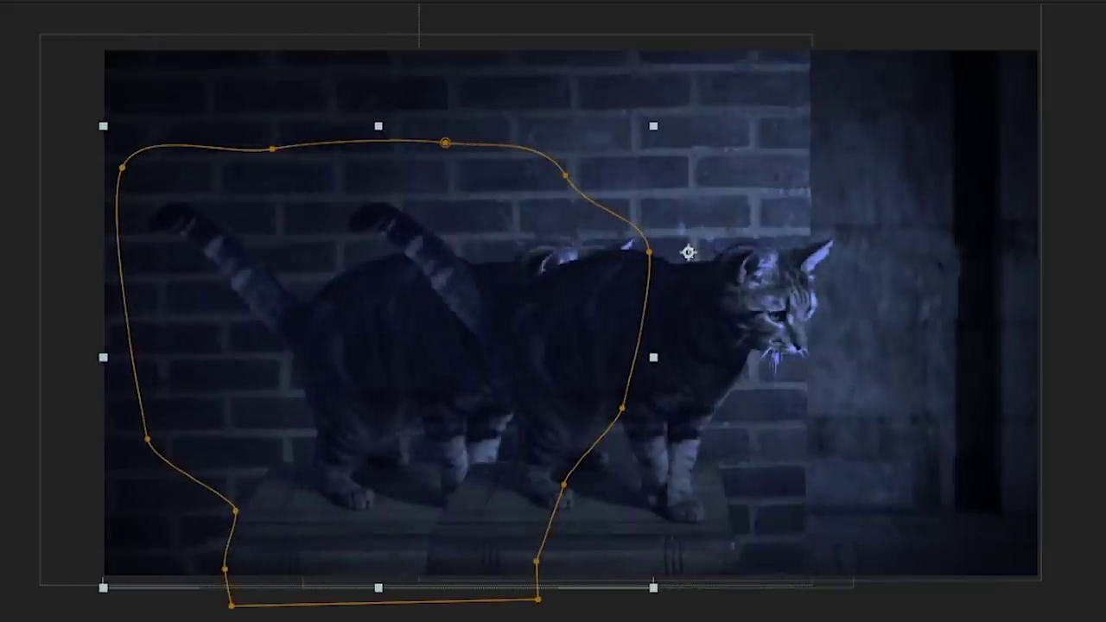
key(shift+Down)
key(shift+Down)
key(shift+Down)
key(shift+Down)
key(shift+Down)
key(shift+Down)
key(shift+Down)
key(shift+Down)
key(shift+Down)
key(shift+Down)
key(shift+Down)
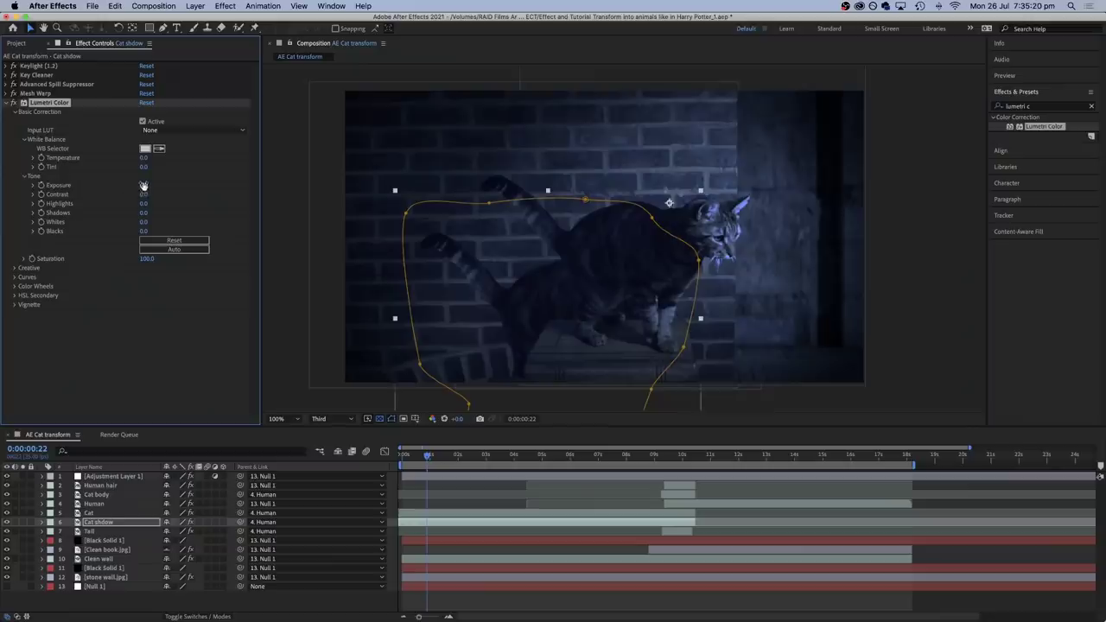
drag(143, 186, 26, 240)
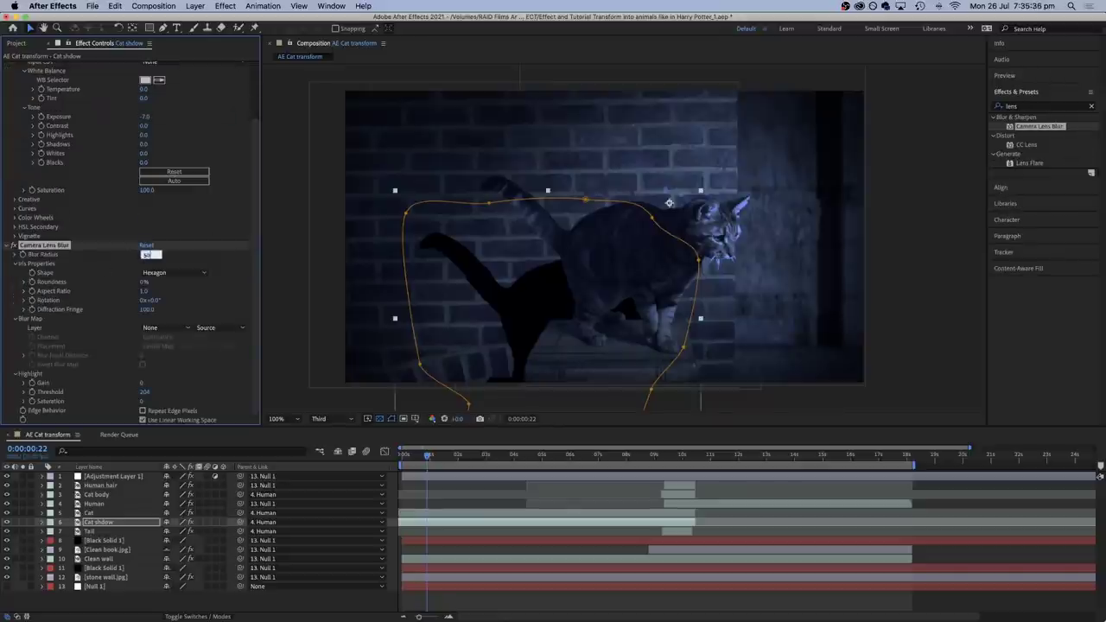
key(Return)
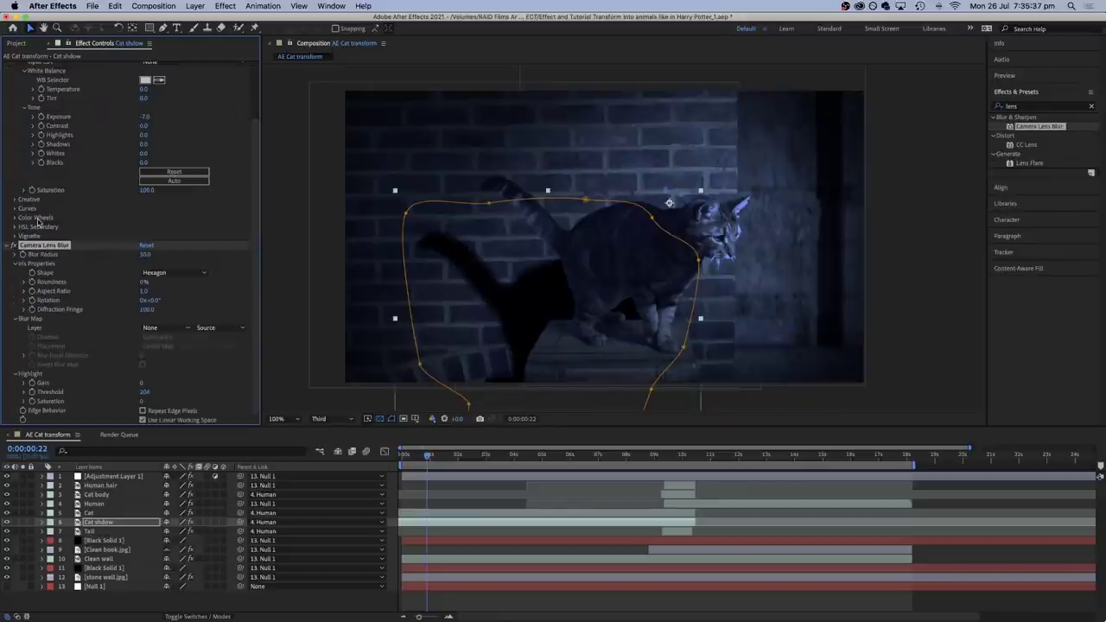
click(11, 246)
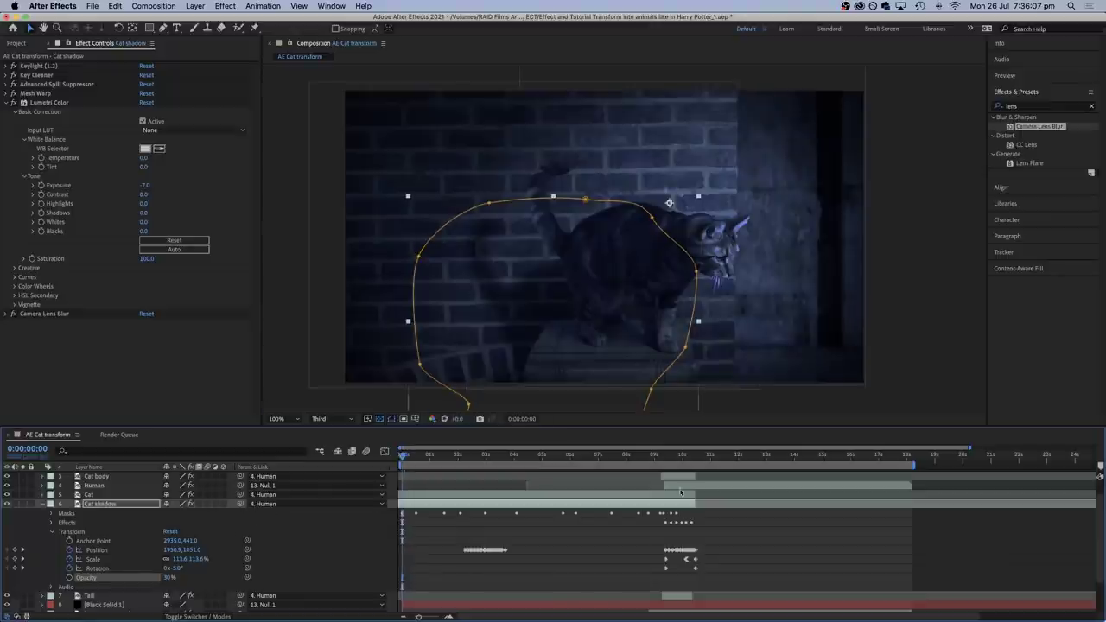
Preview the shadow animation, deselecting the shadow layer to view it cleanly
key(space)
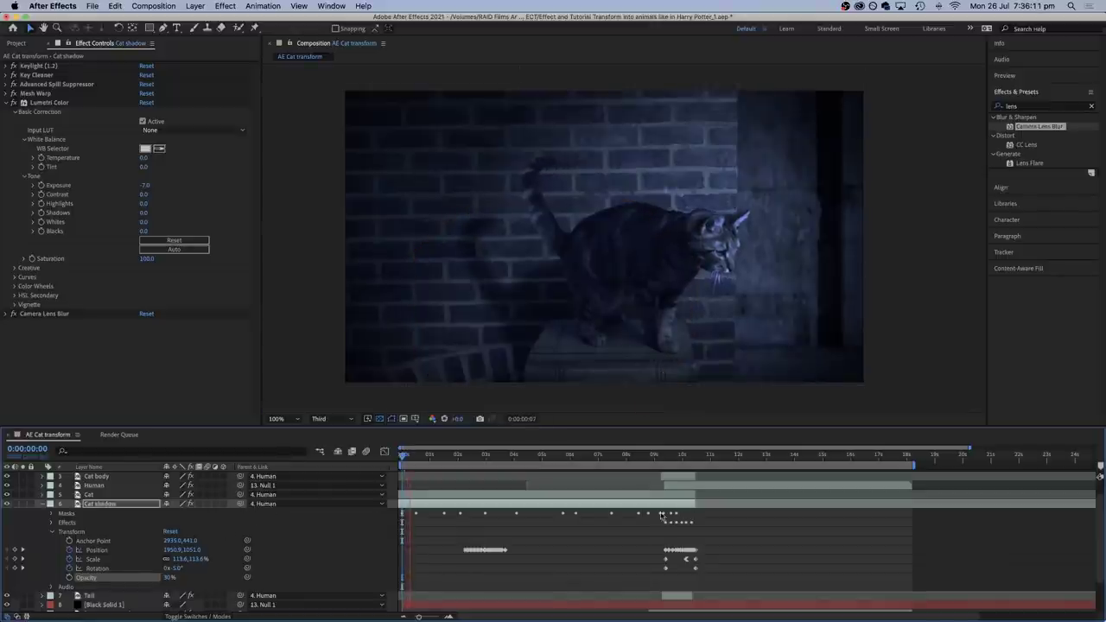
key(space)
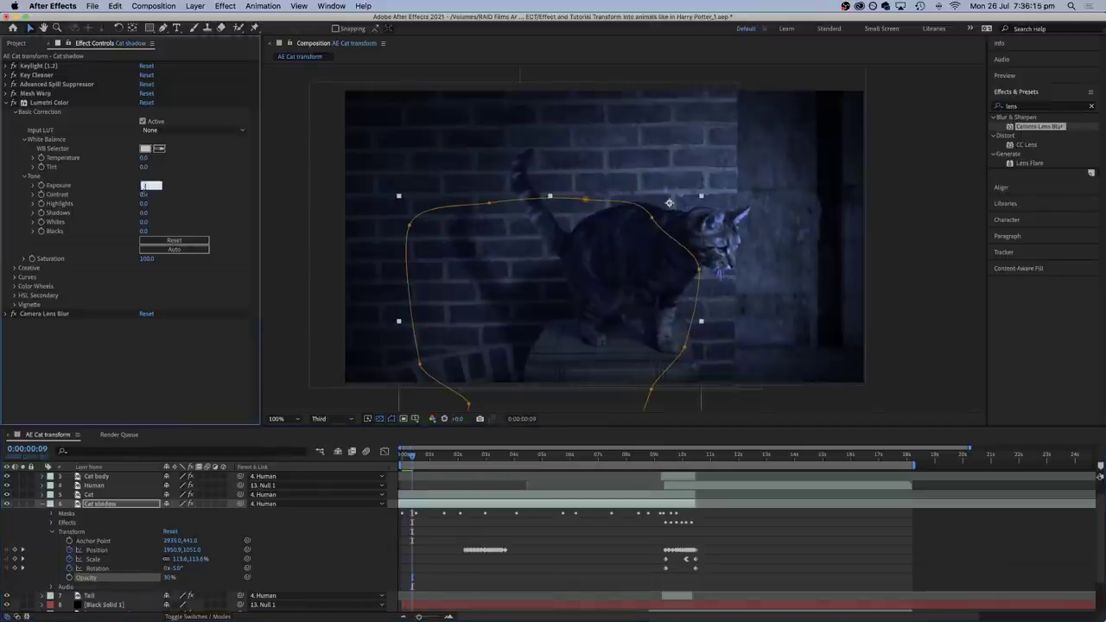
click(50, 102)
click(554, 547)
key(space)
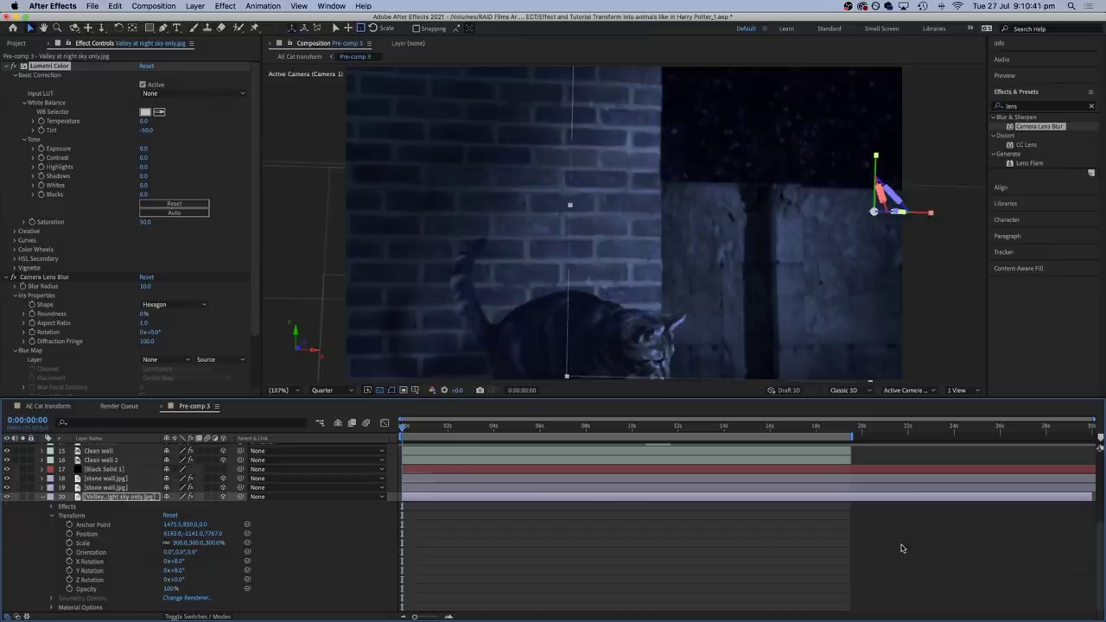
Deselect the night sky layer and add a new camera to Pre-comp 3
click(901, 548)
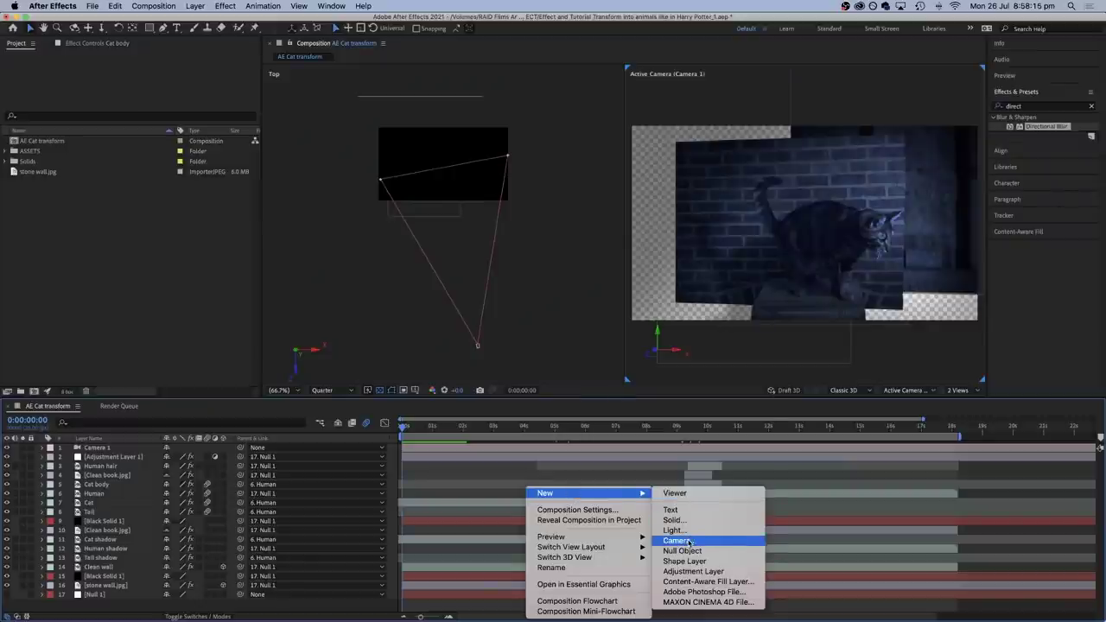
click(678, 541)
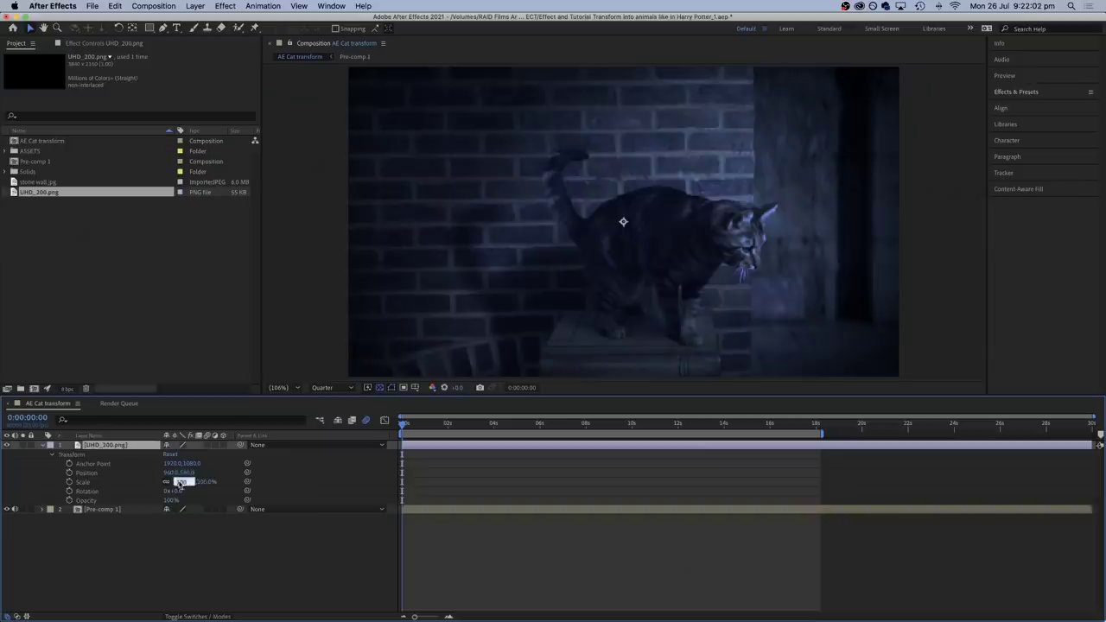
Rescale the UHD_200.png black bars layer, then scale Pre-comp 1 to 130% and shift it left
key(Return)
click(45, 445)
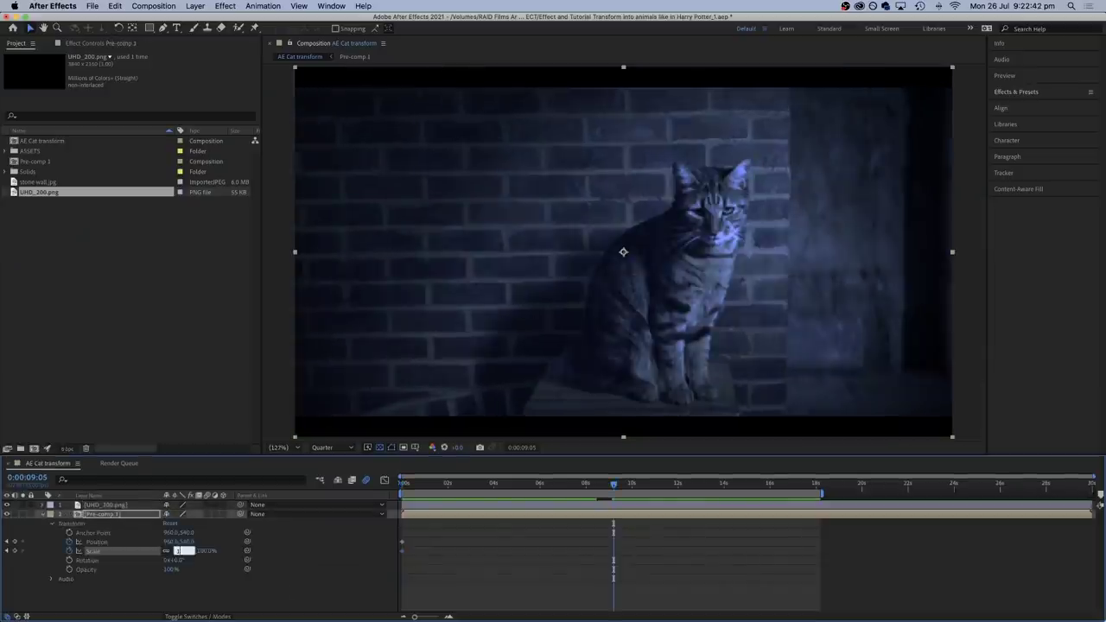
text(130)
key(Return)
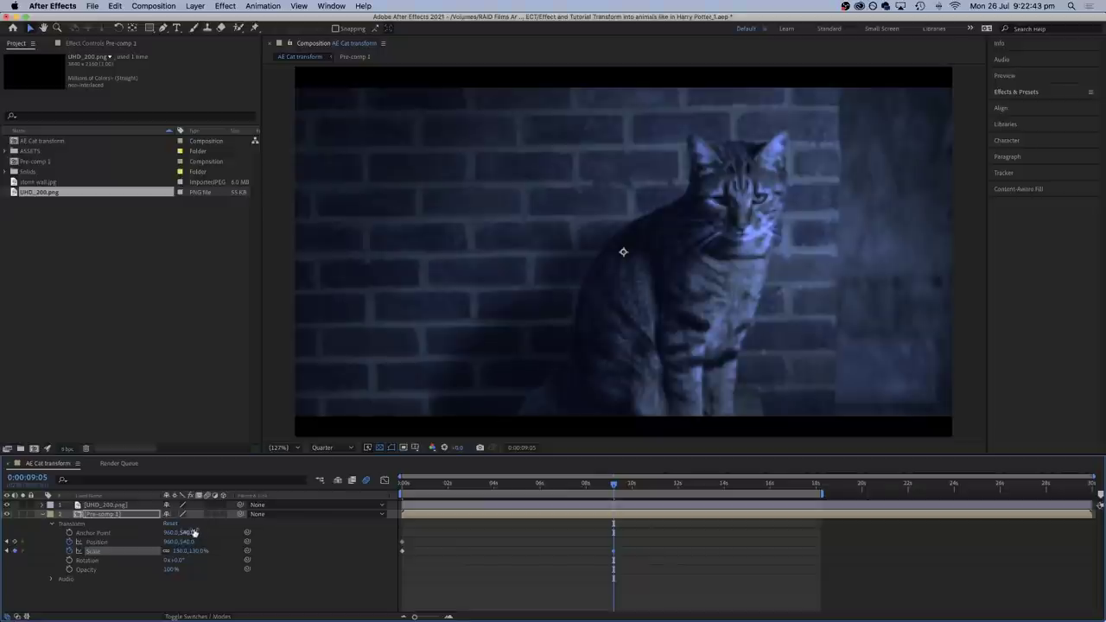
drag(623, 251, 585, 251)
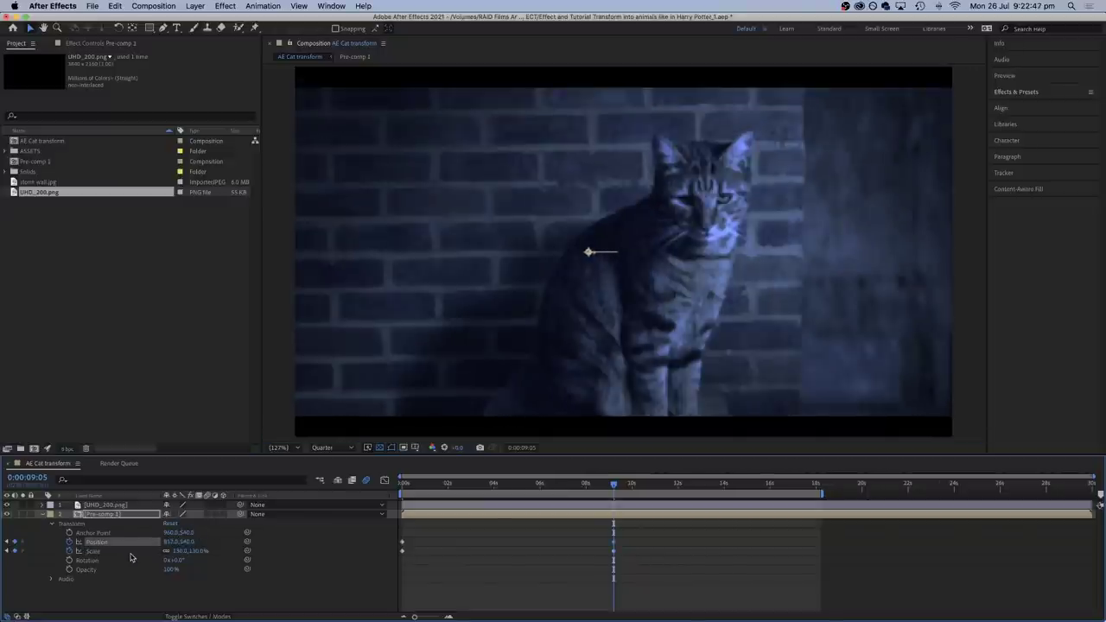